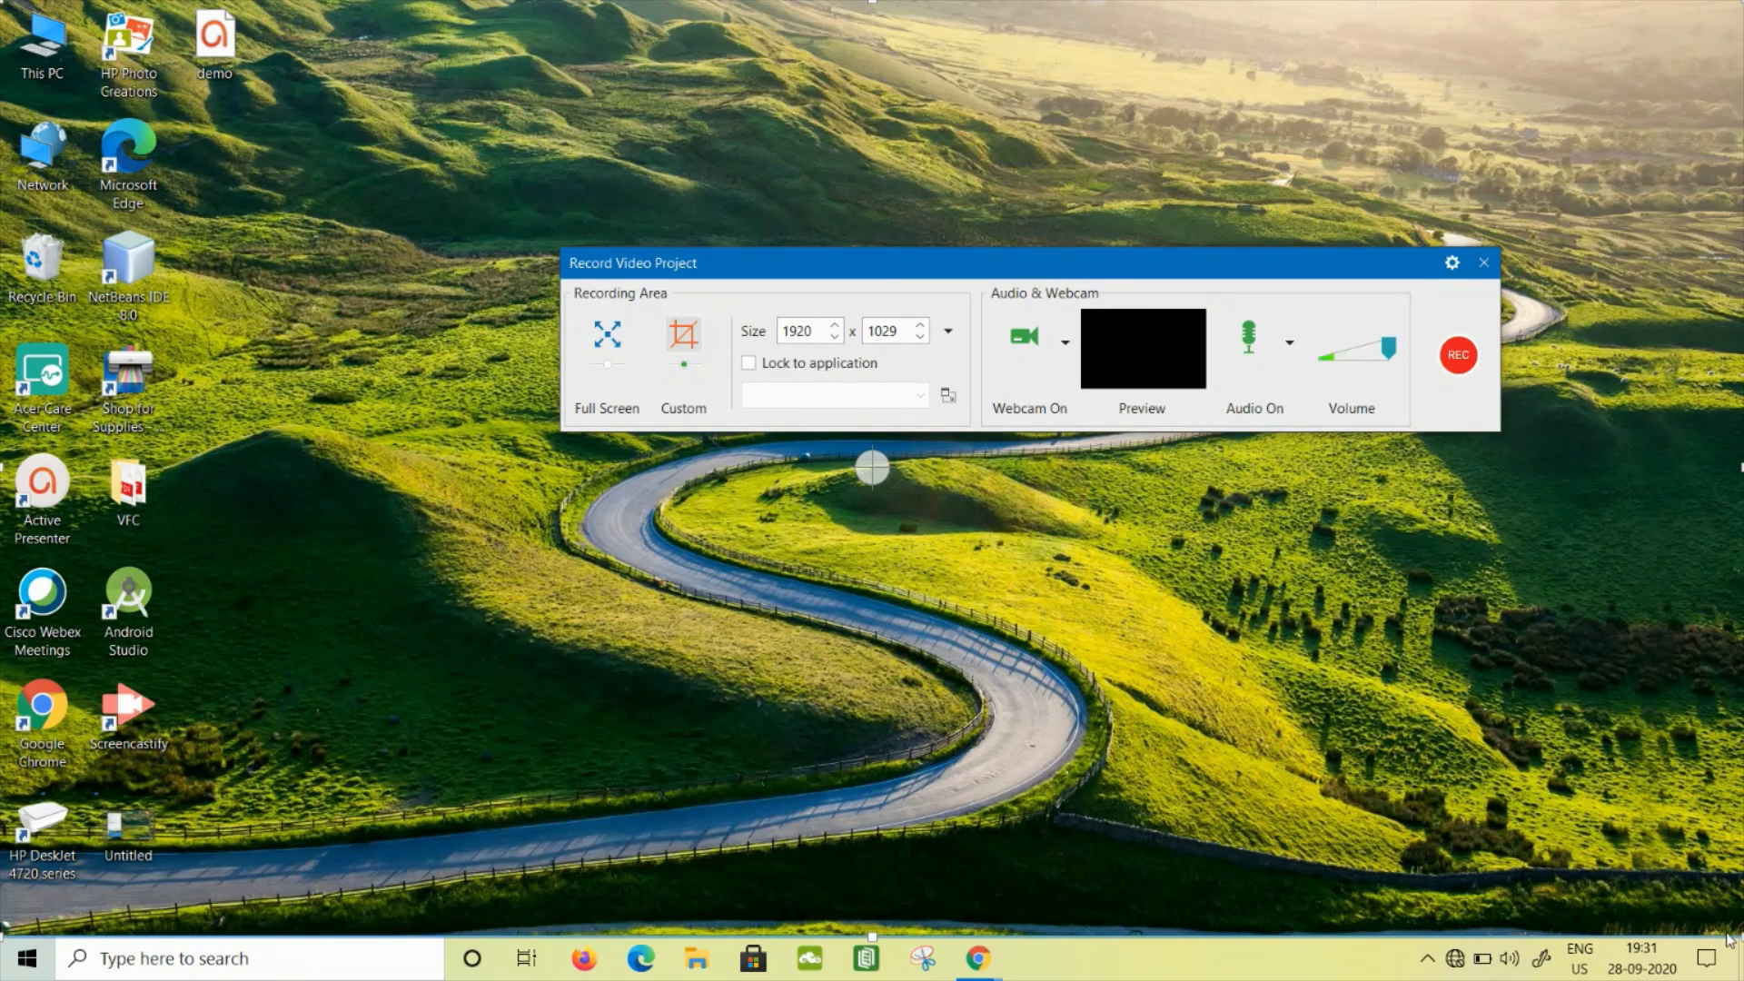
- Resize the custom recording area to 1919 x 1029 and start the video recording
drag(1742, 935, 1625, 821)
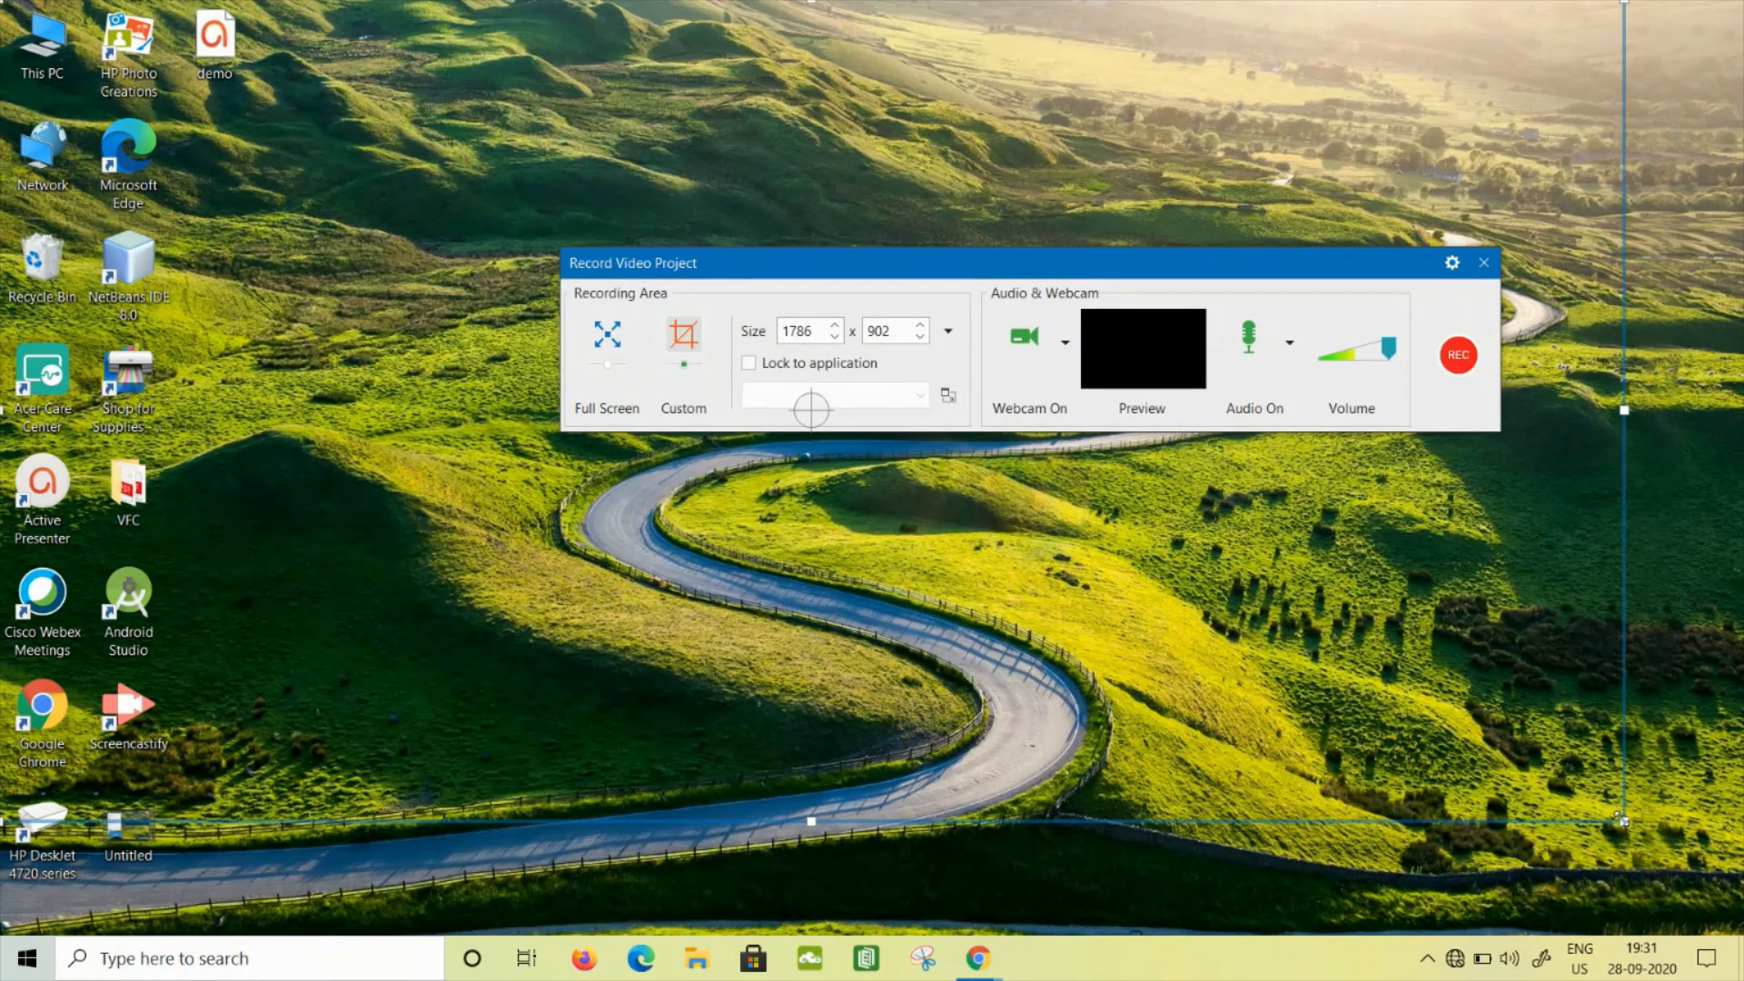
drag(1624, 821, 1741, 933)
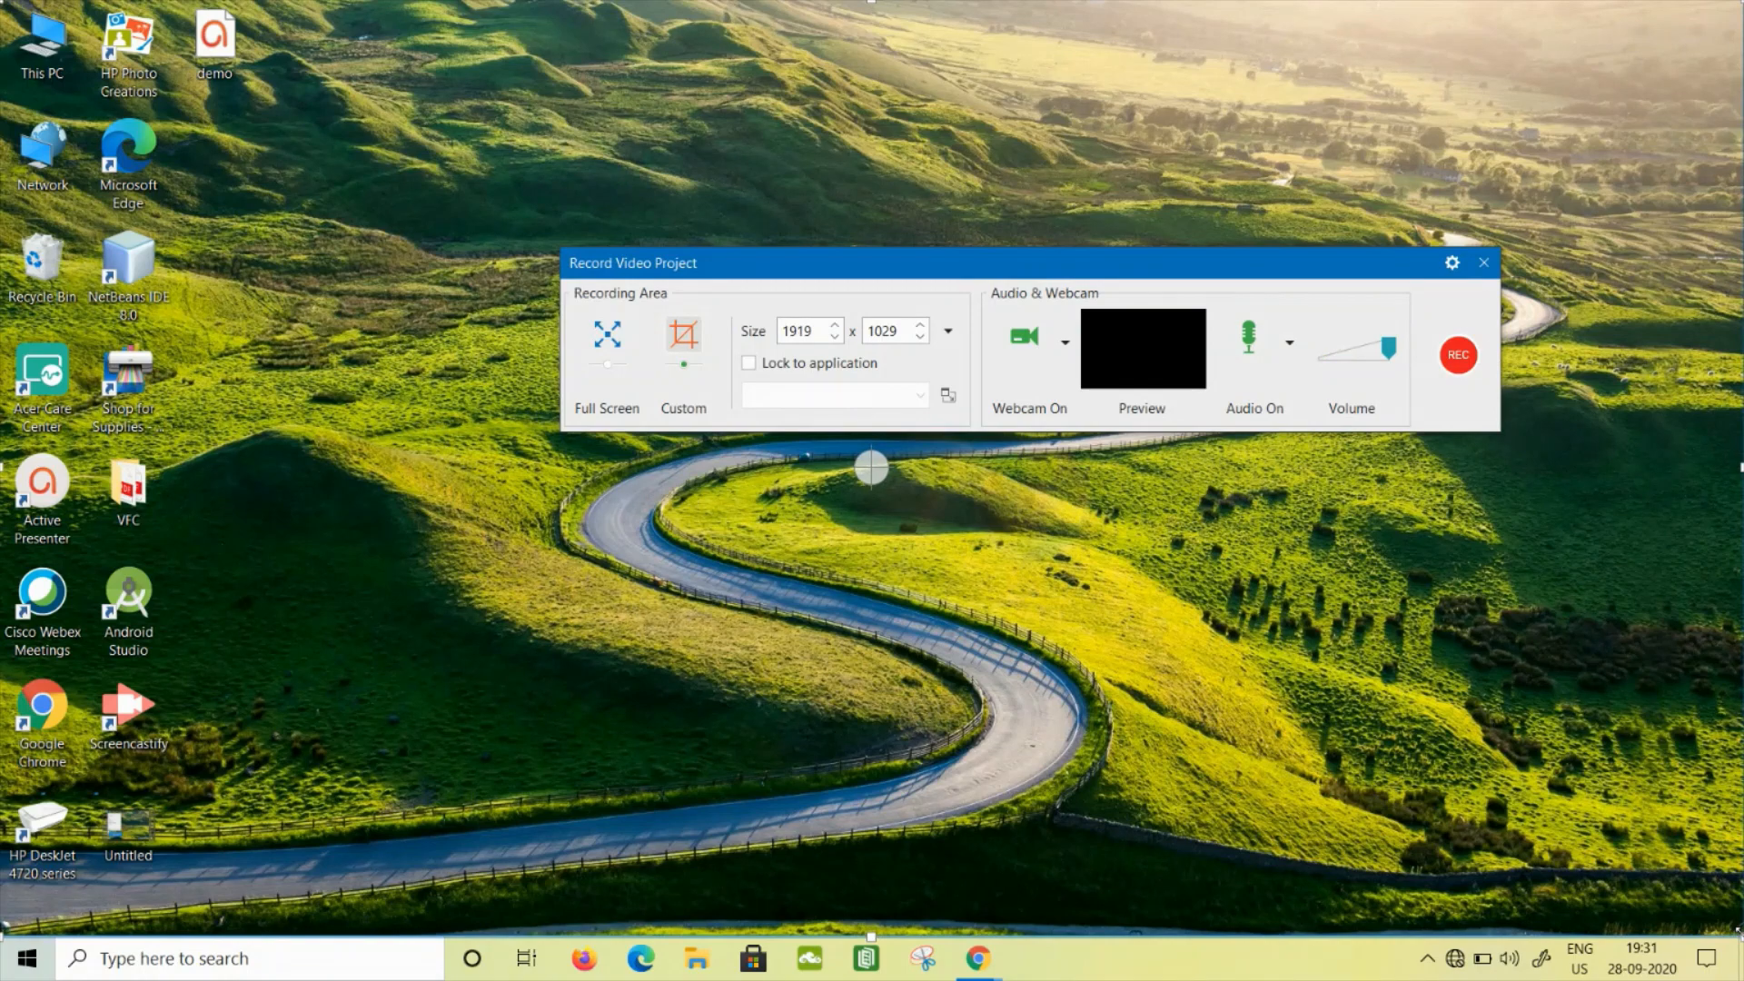
click(1465, 361)
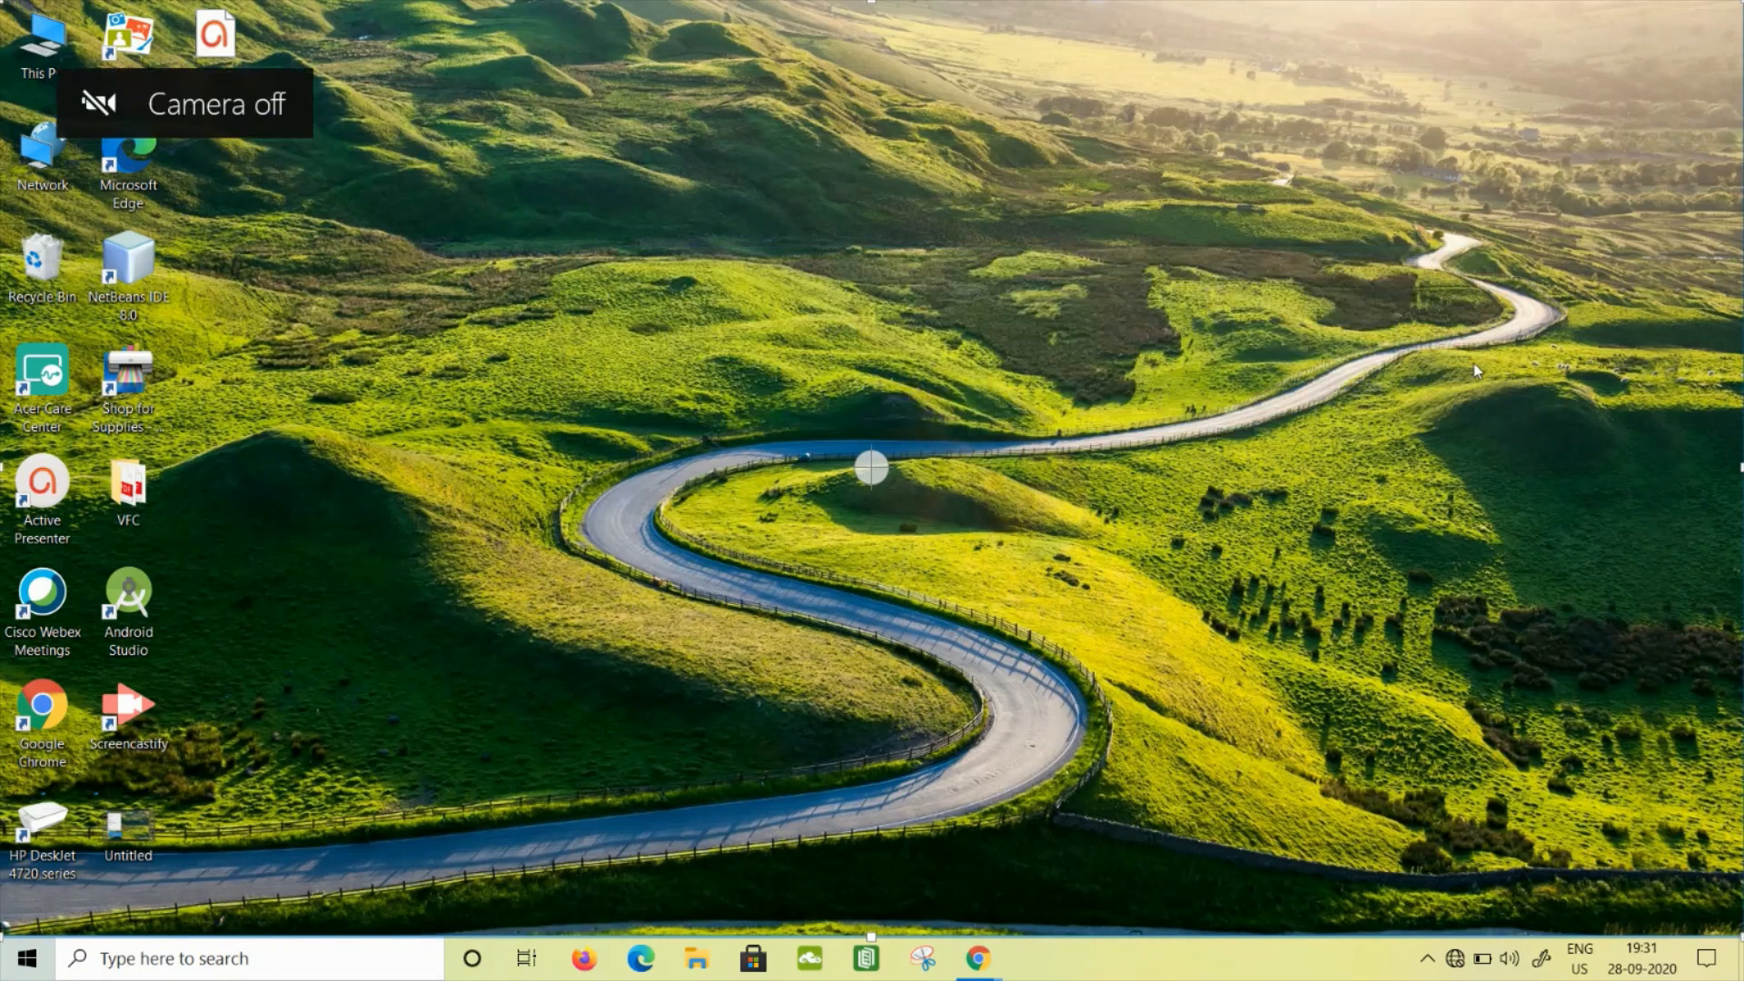
- Open Calculator, demonstrate adding 45 and 65, and end the recording
click(322, 974)
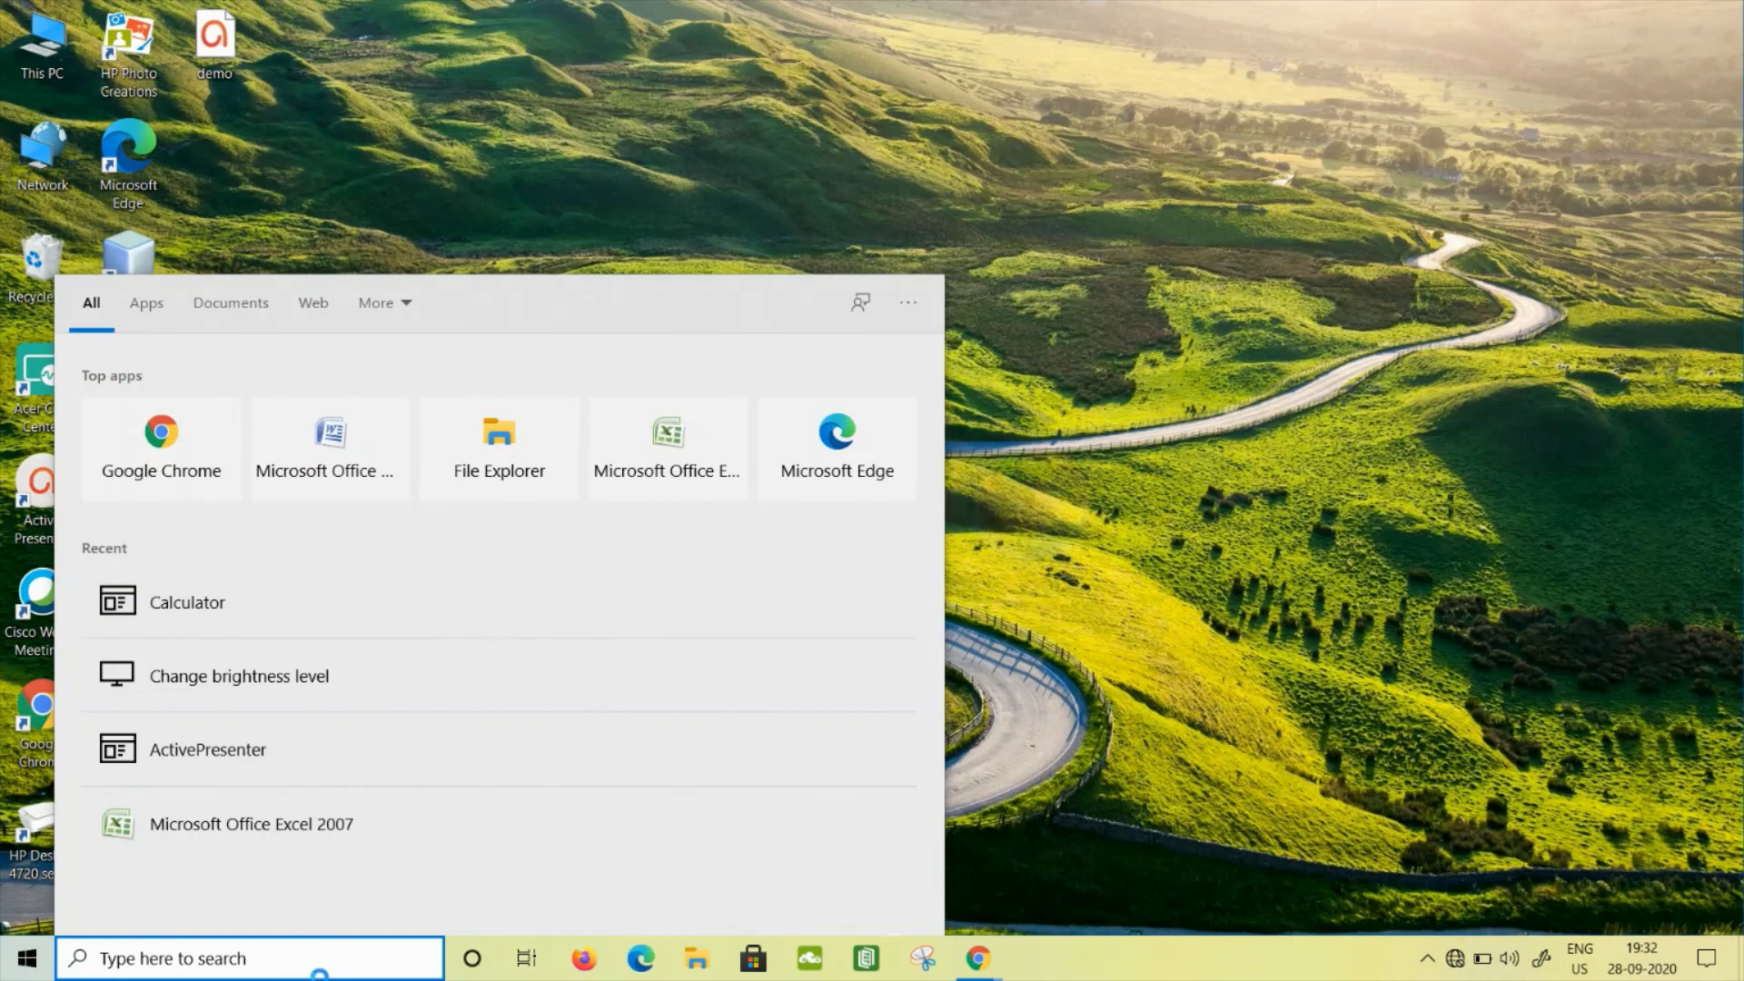
click(221, 602)
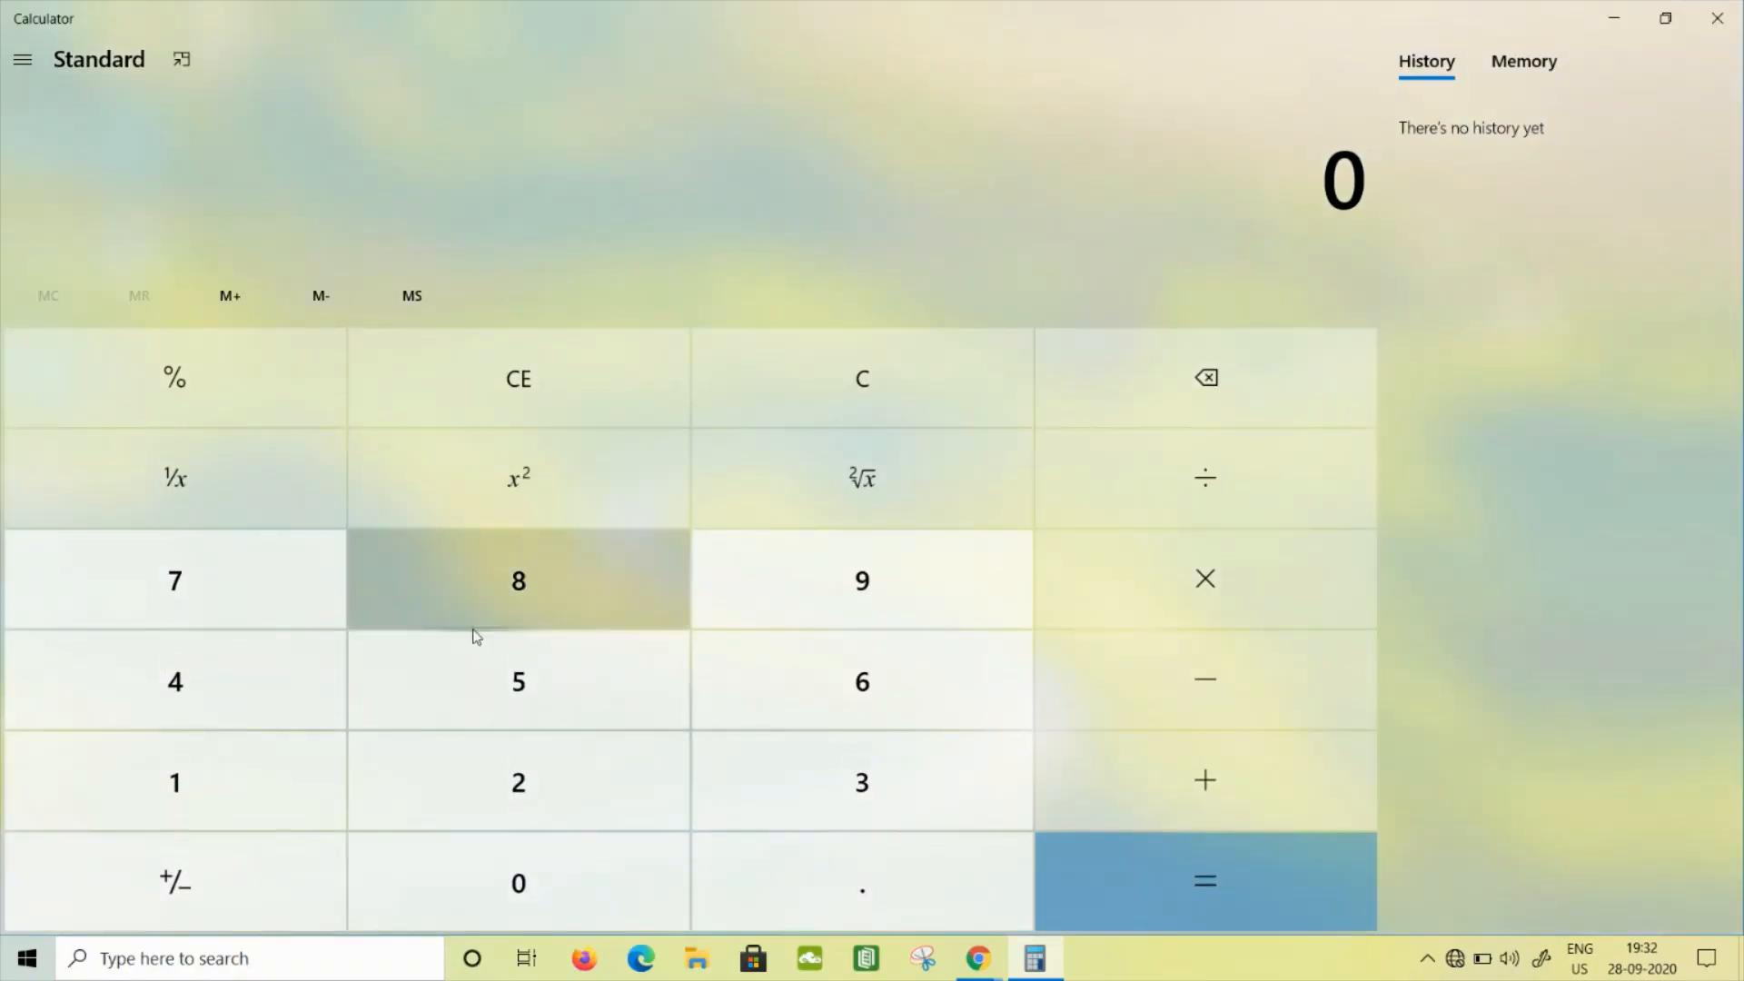
click(309, 700)
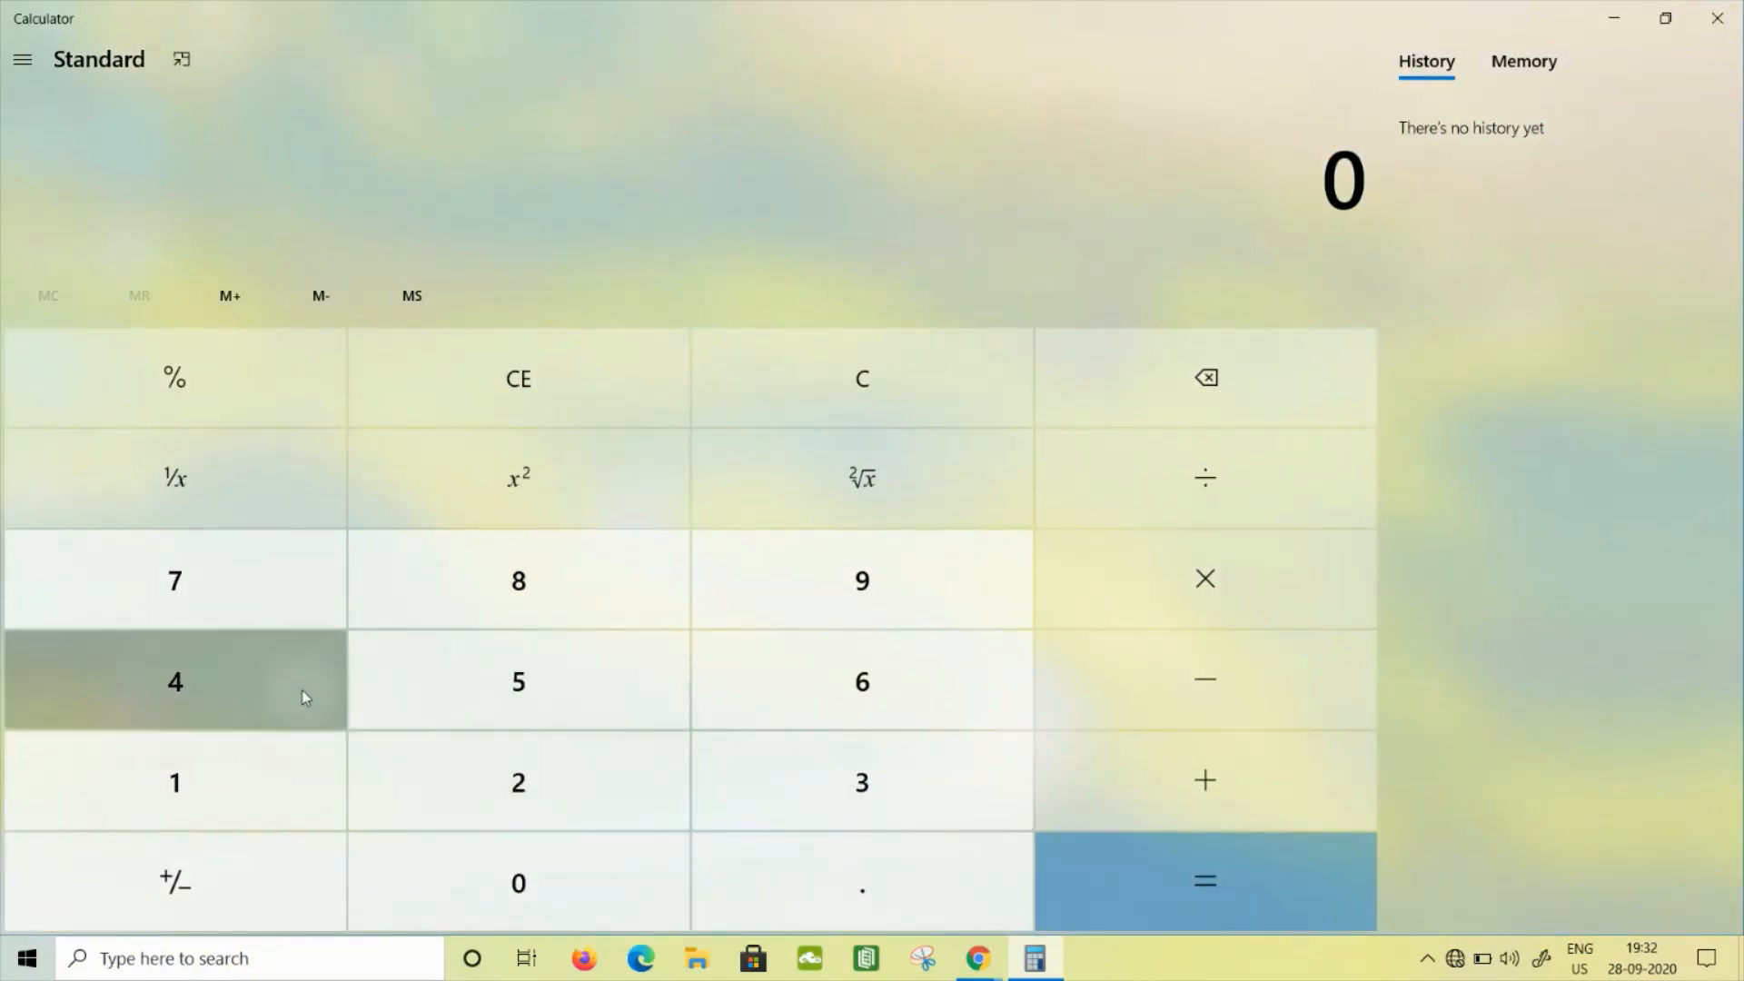
click(503, 678)
click(1136, 777)
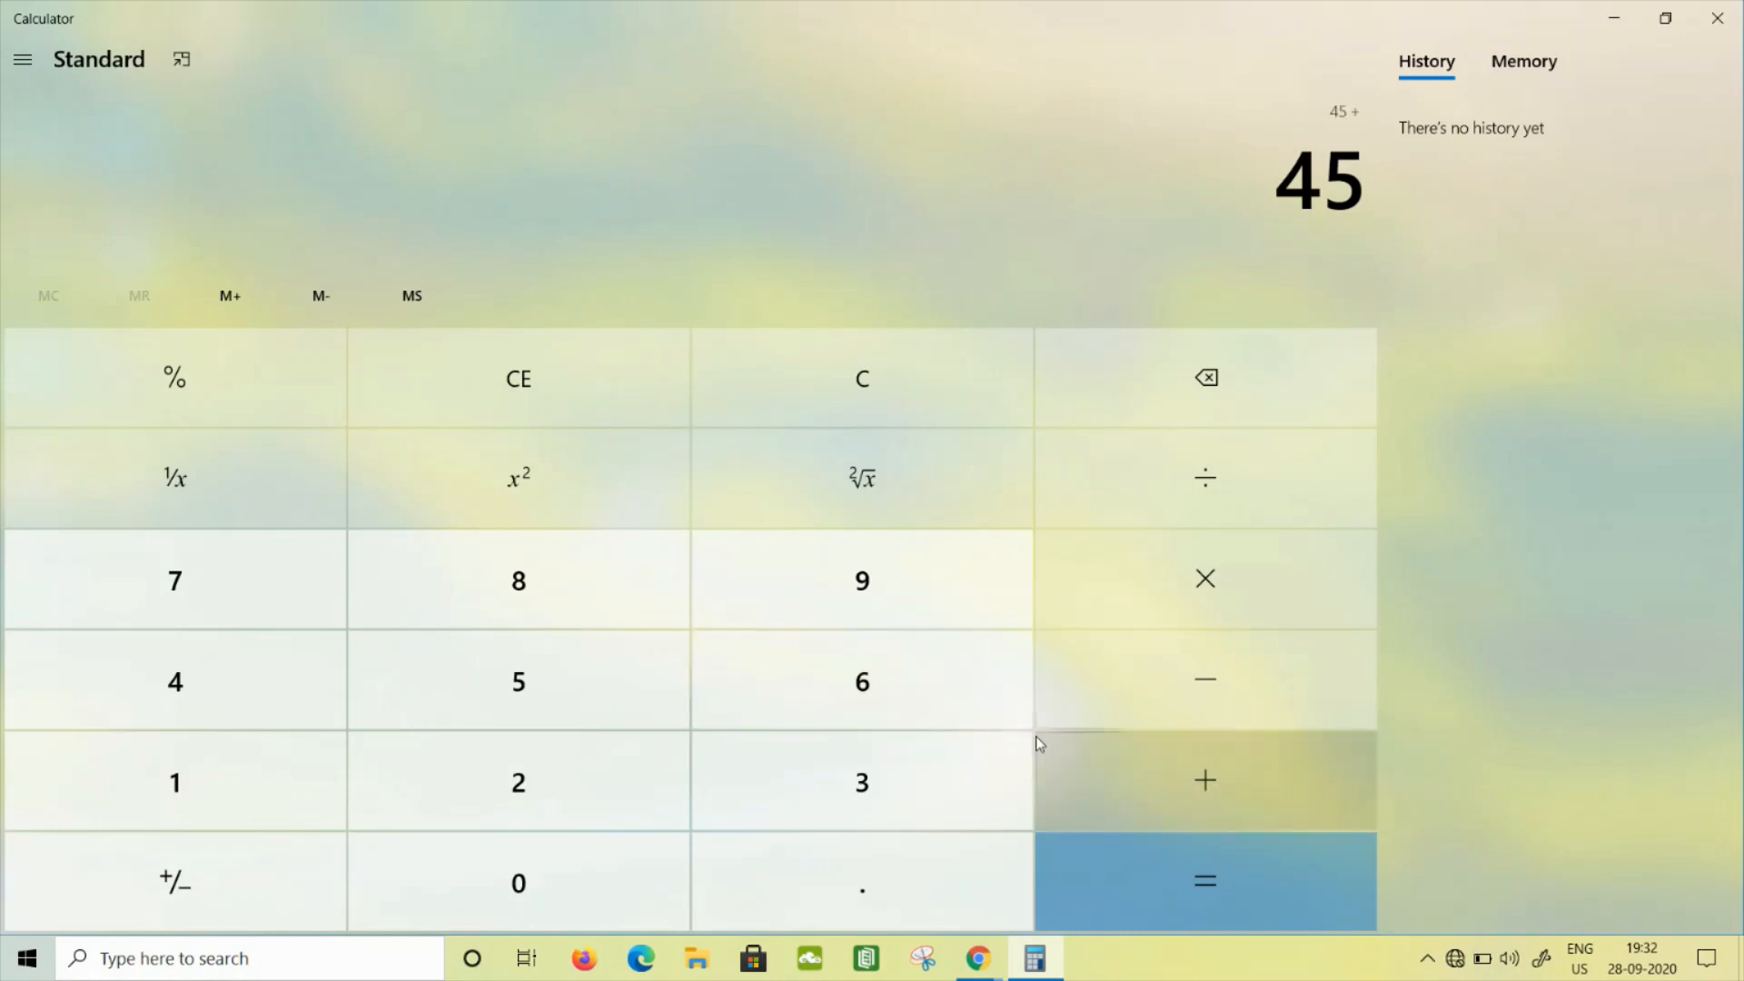
click(879, 704)
click(614, 696)
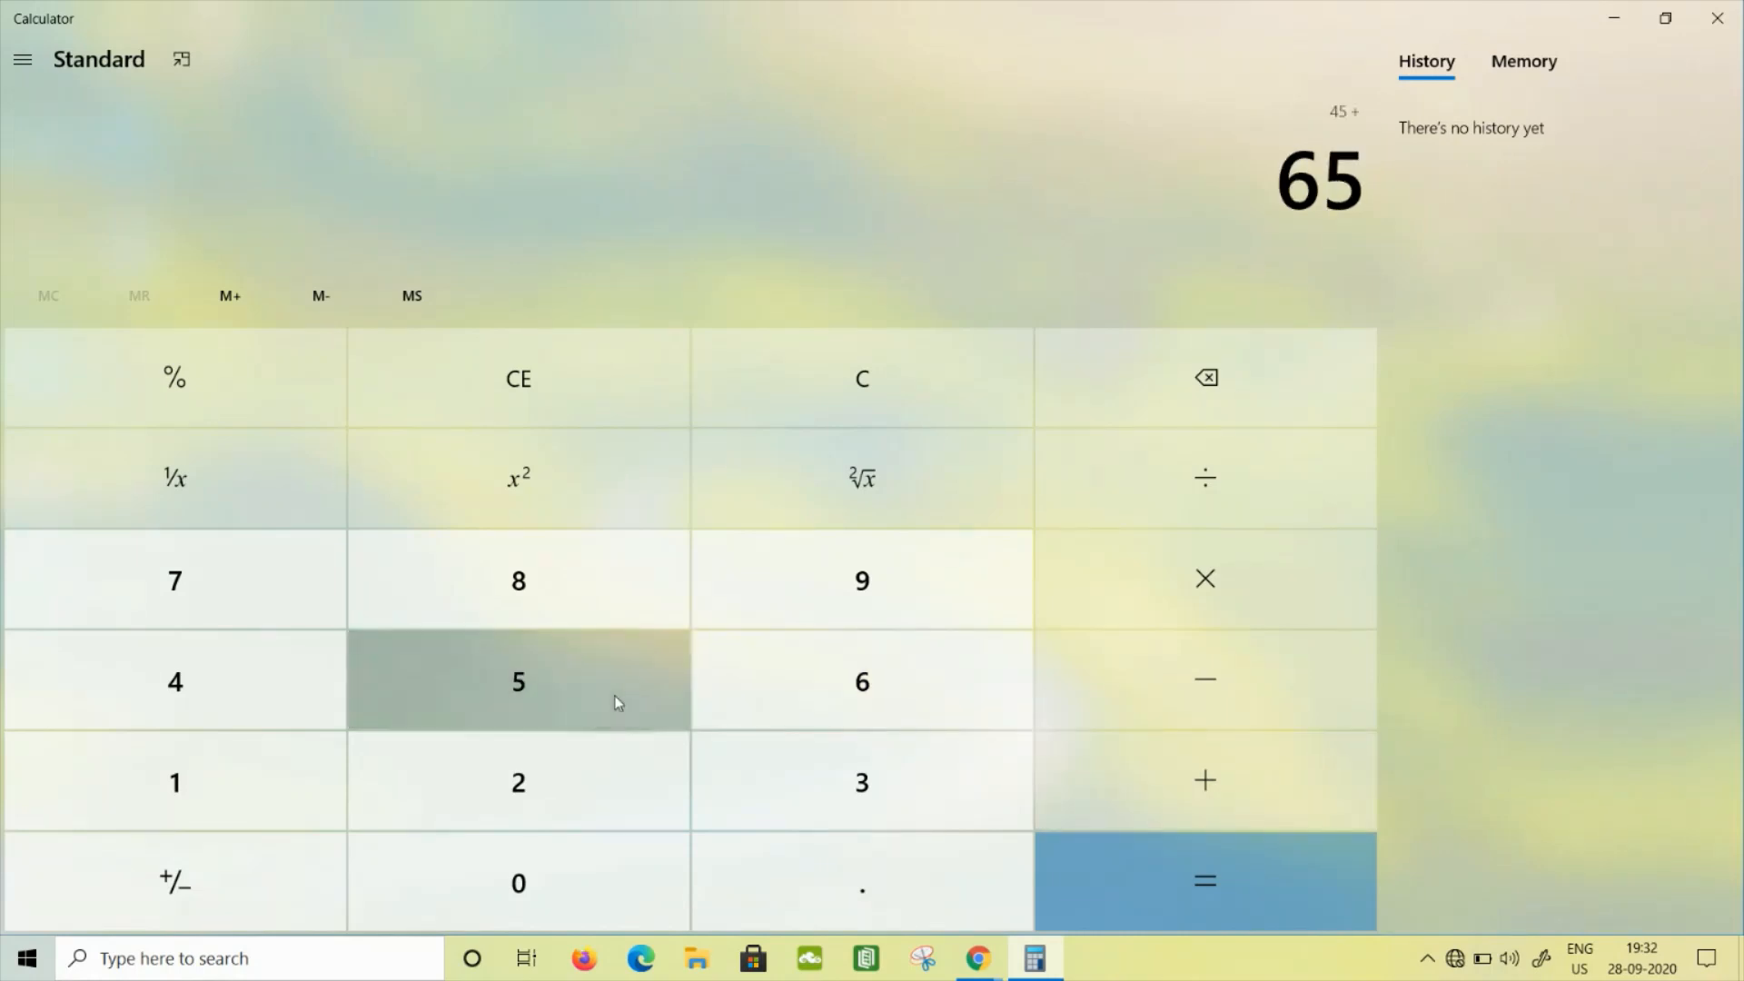
click(1241, 890)
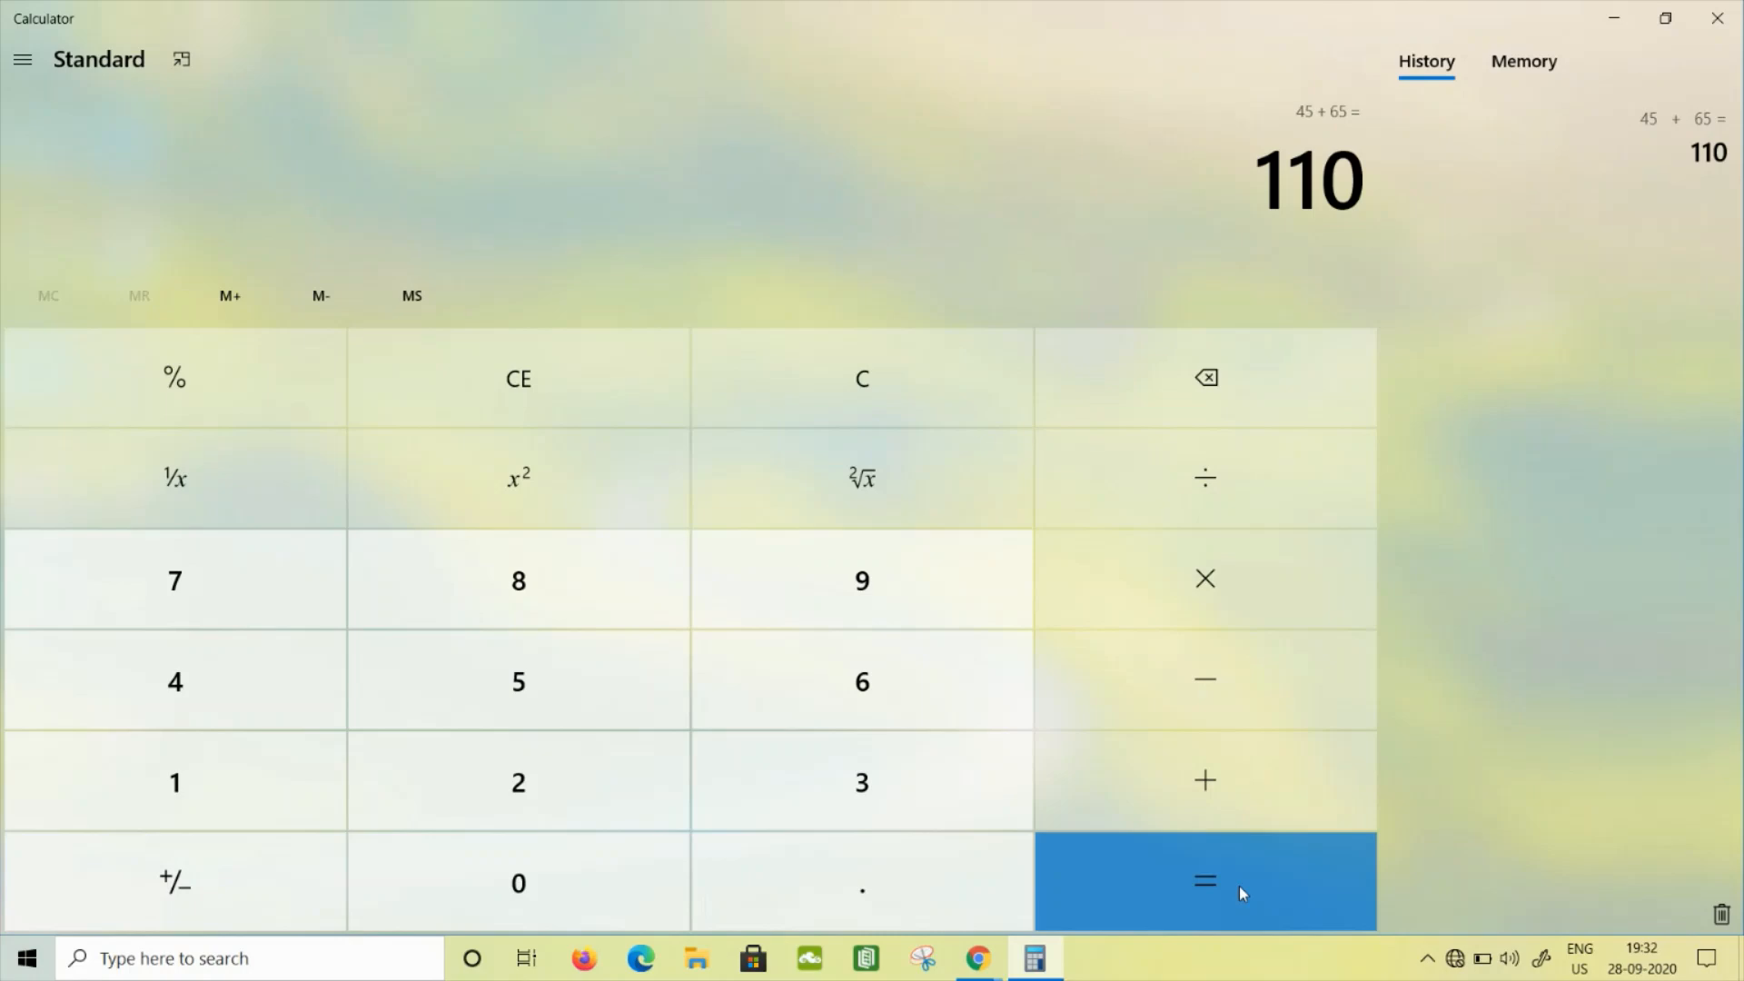
key(End)
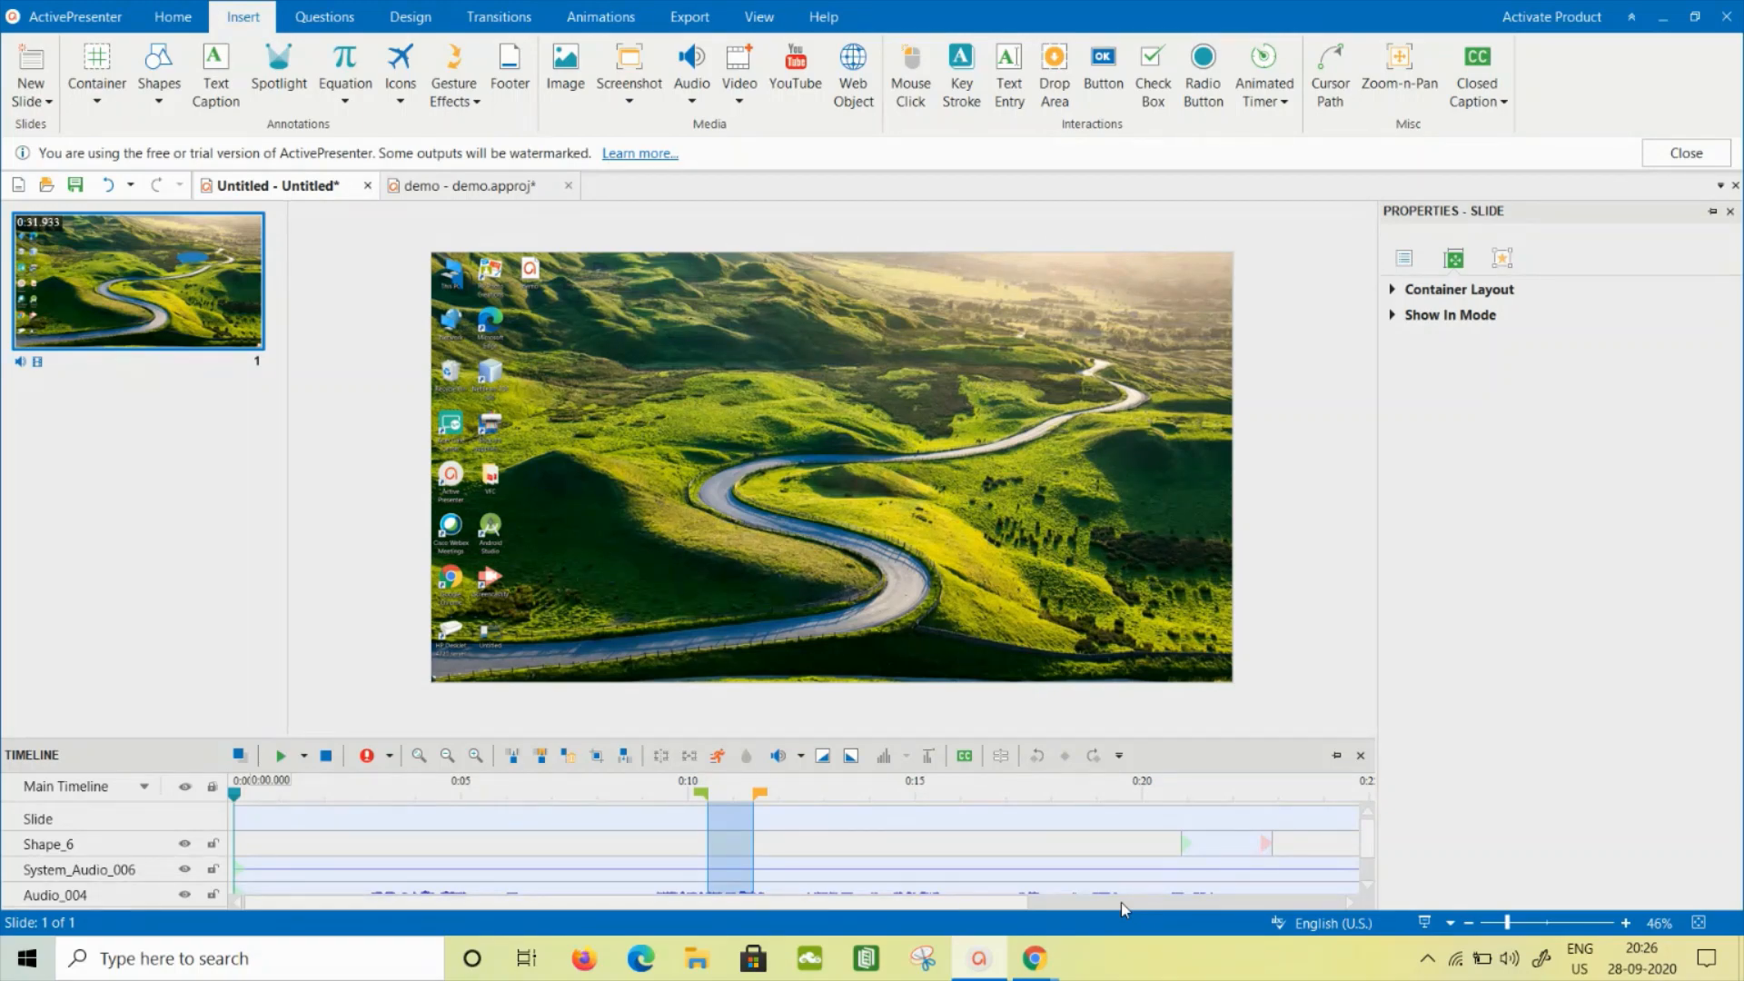
- Insert an oval speech callout over the far end of the road on the slide and enlarge it
click(162, 84)
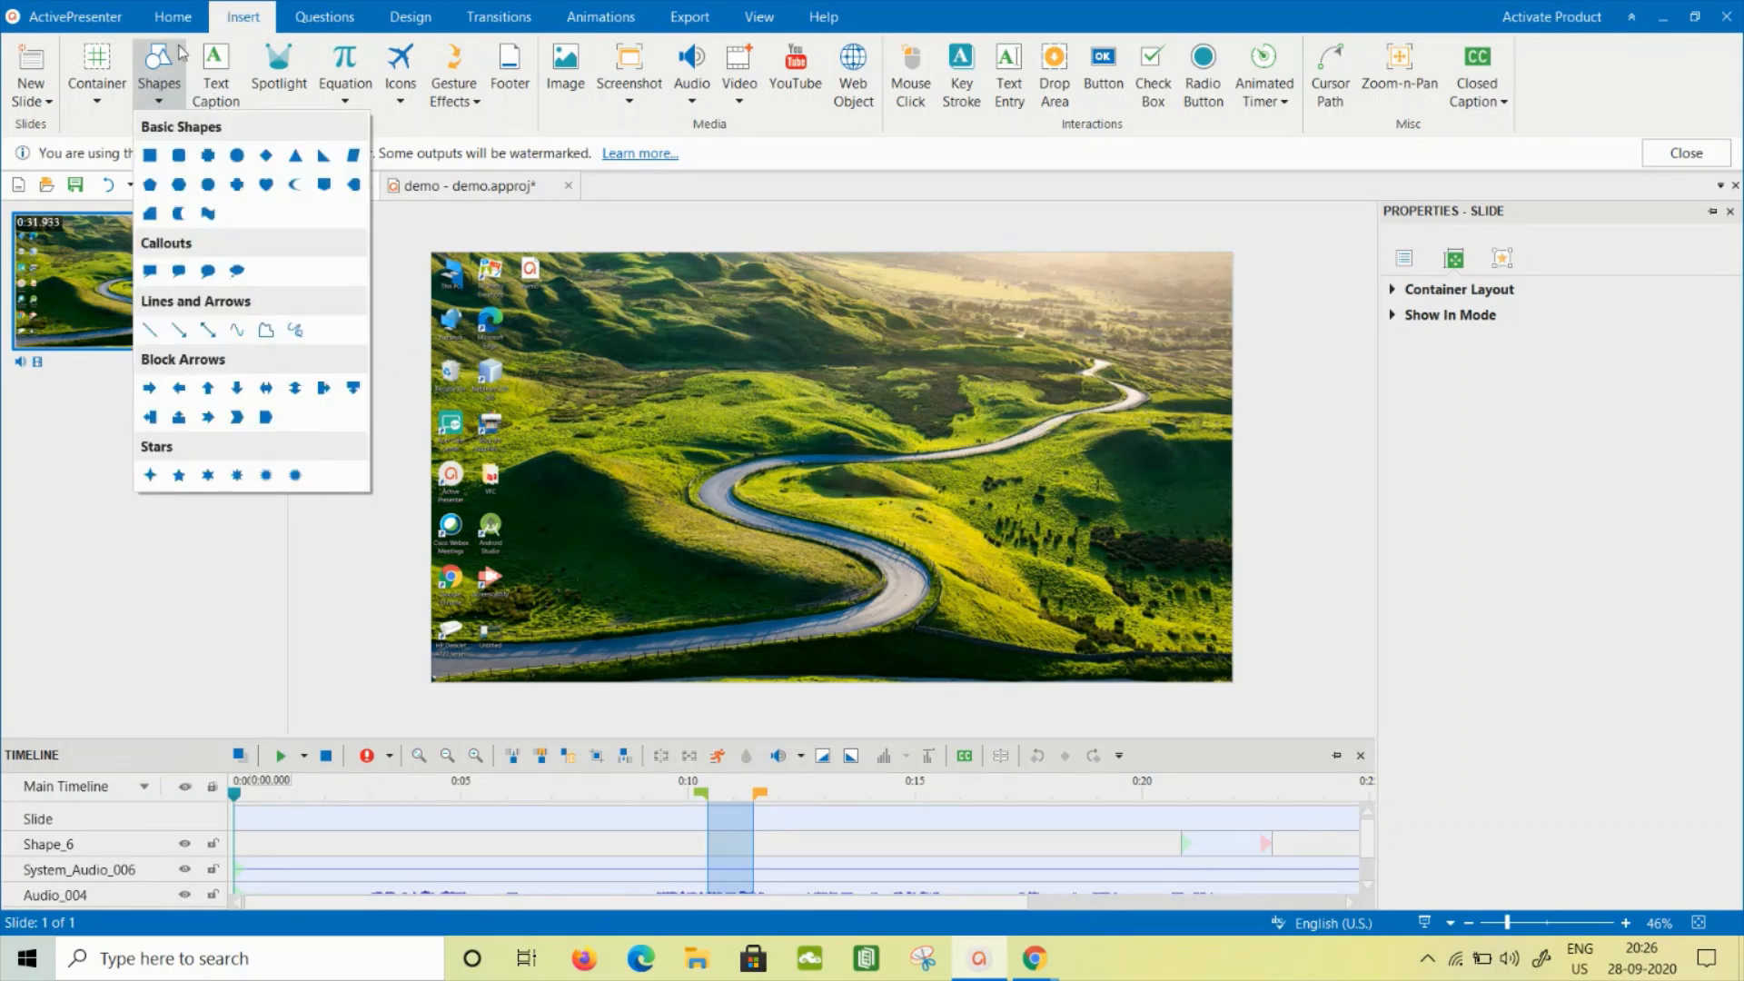
click(197, 277)
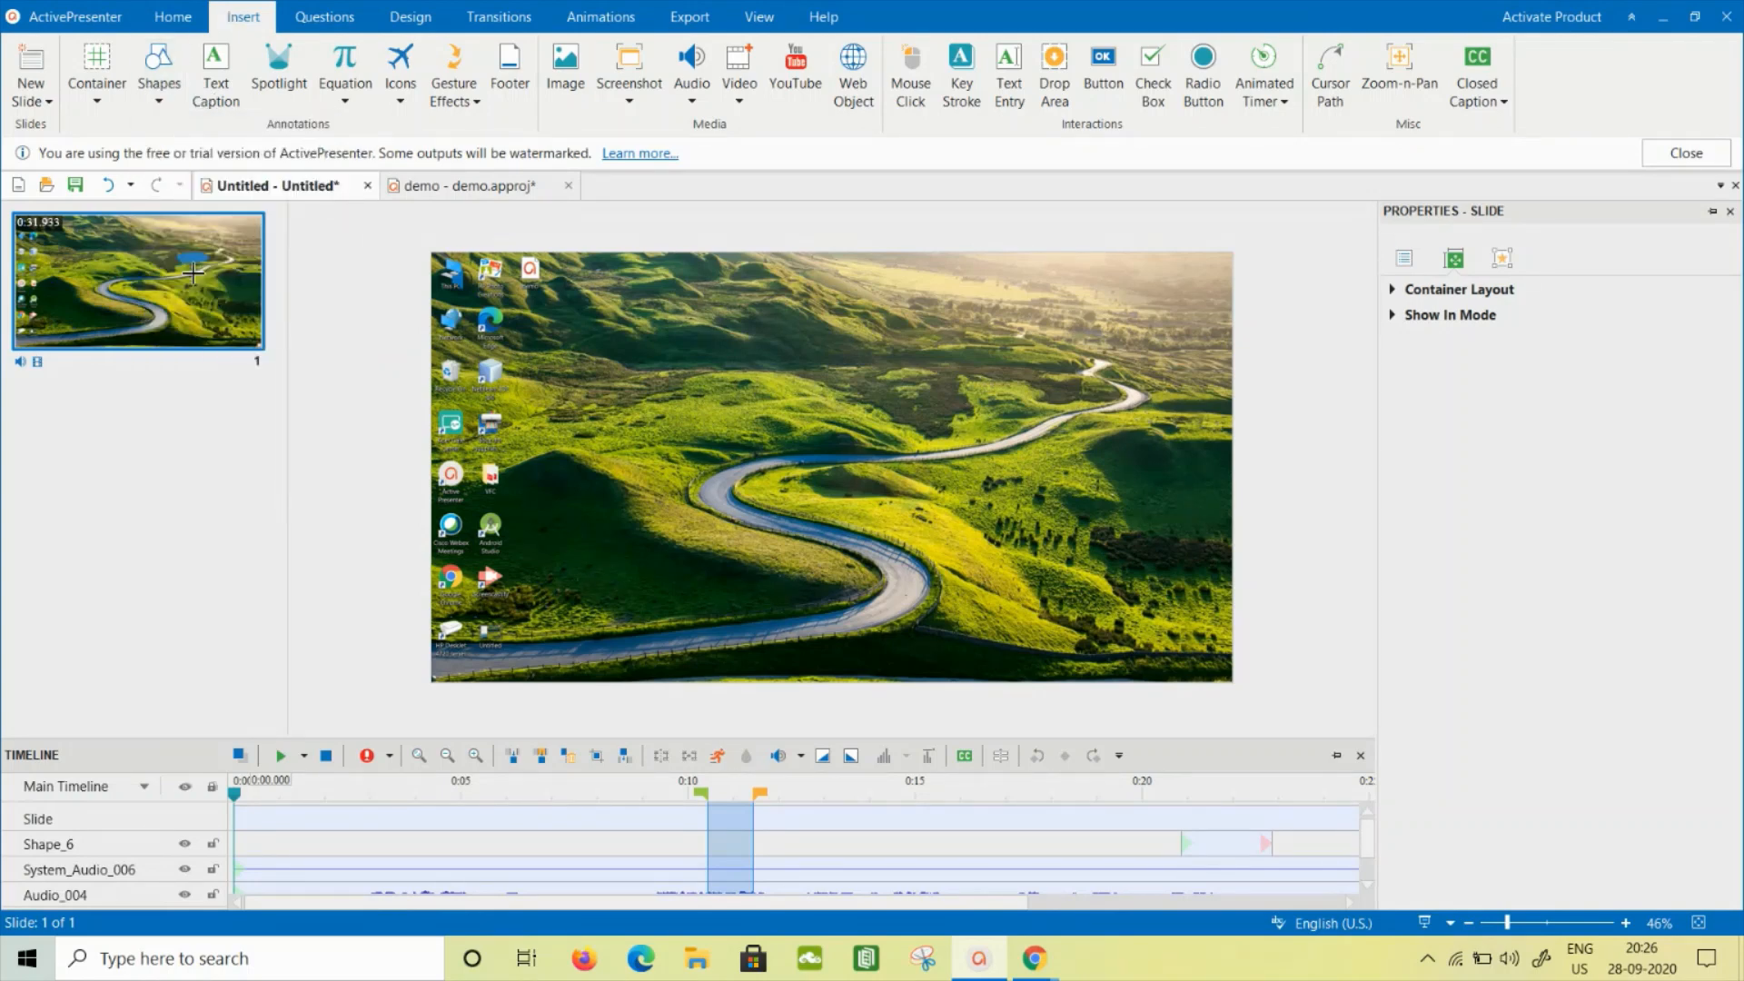
click(954, 384)
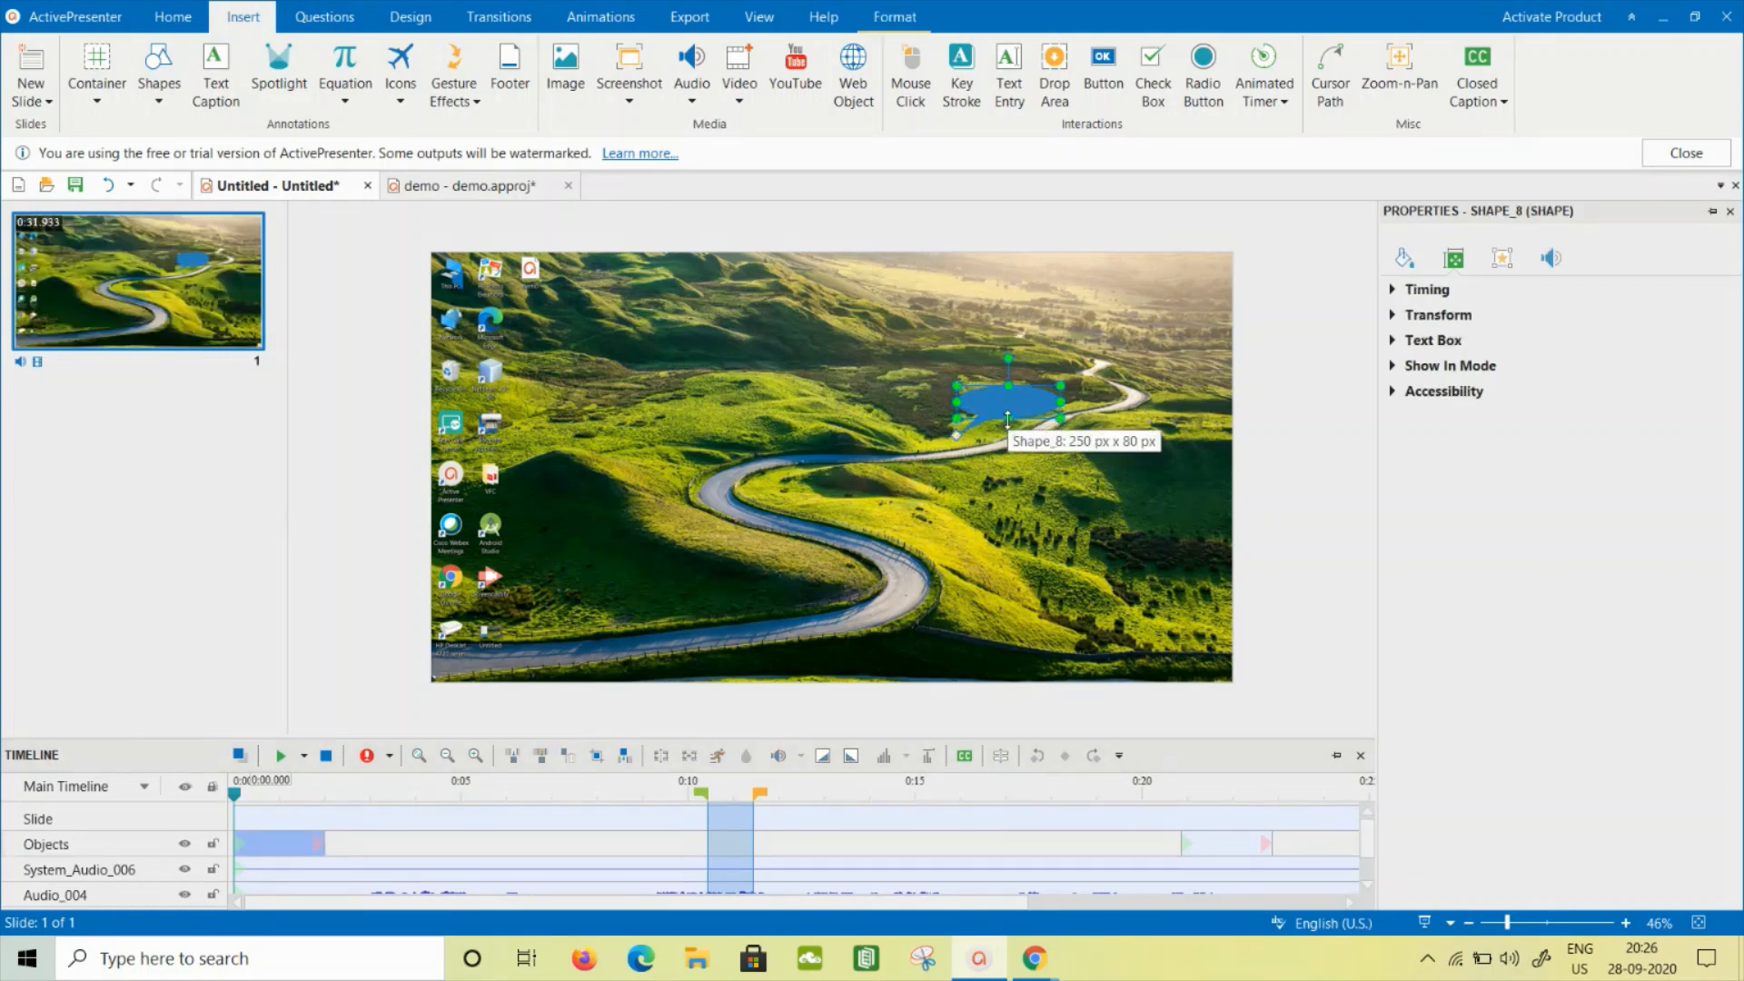
drag(1009, 419, 1145, 430)
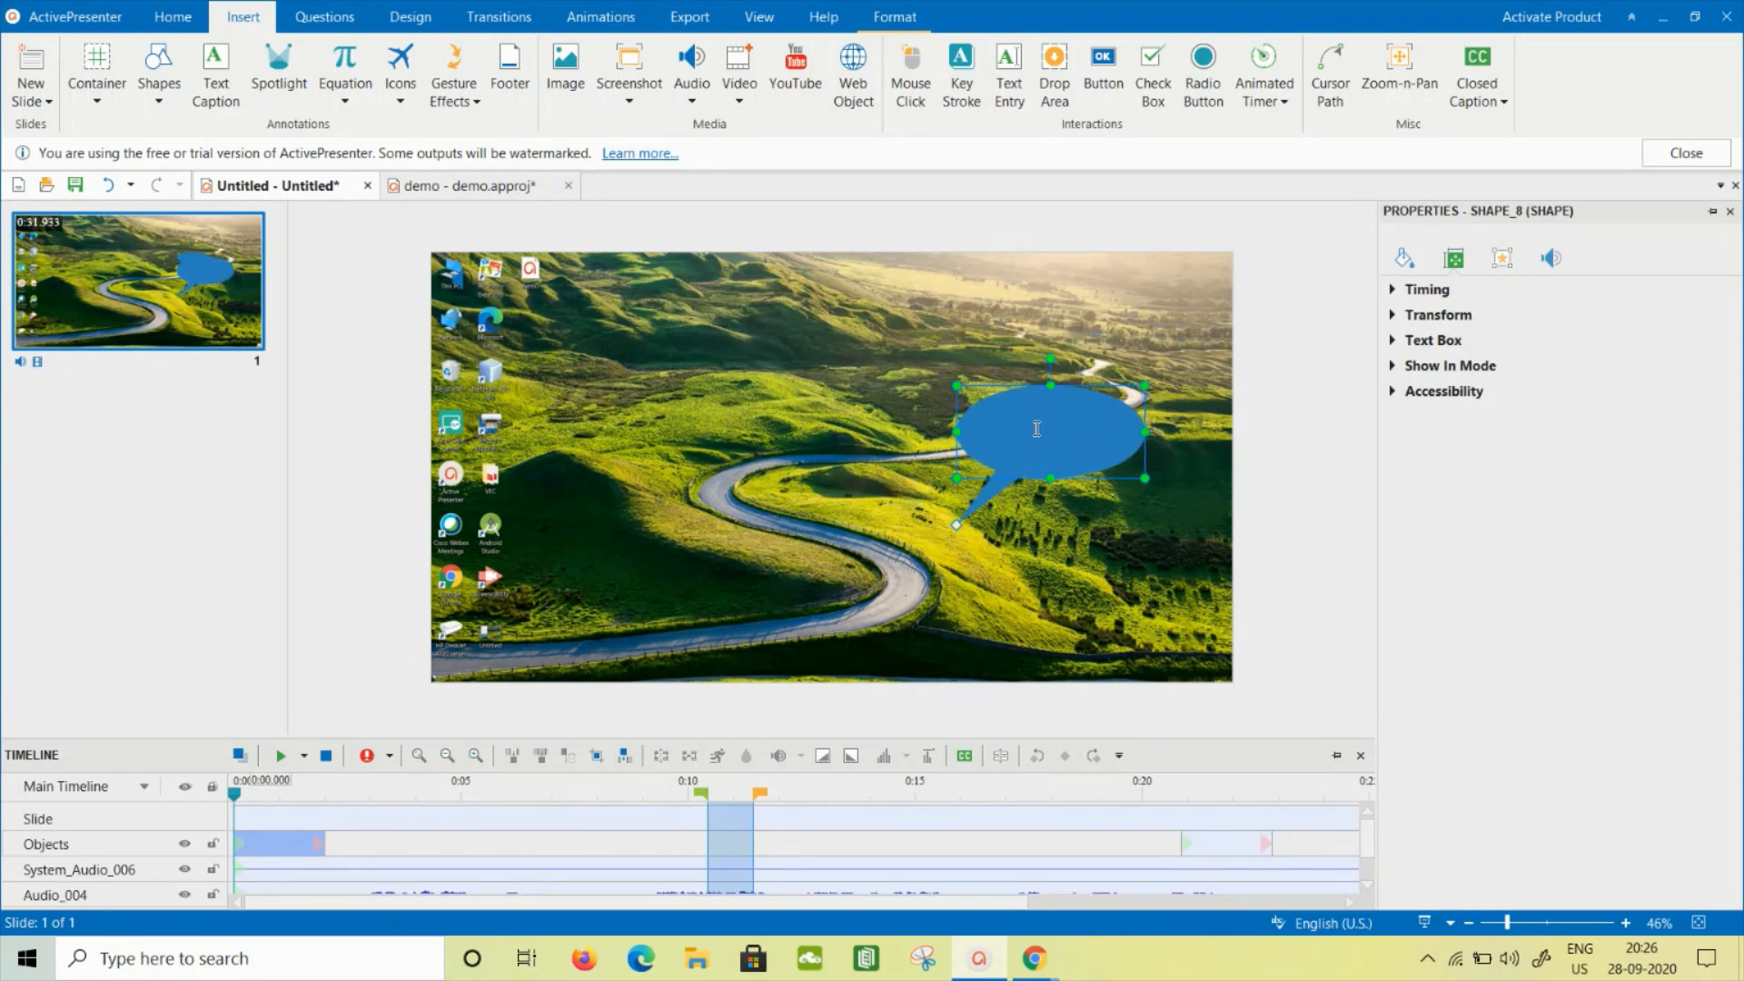
- Enter "DEMONSTRATION BEGINS HERE" in the oval callout and extend its duration to about 5 seconds on the timeline
text(EM)
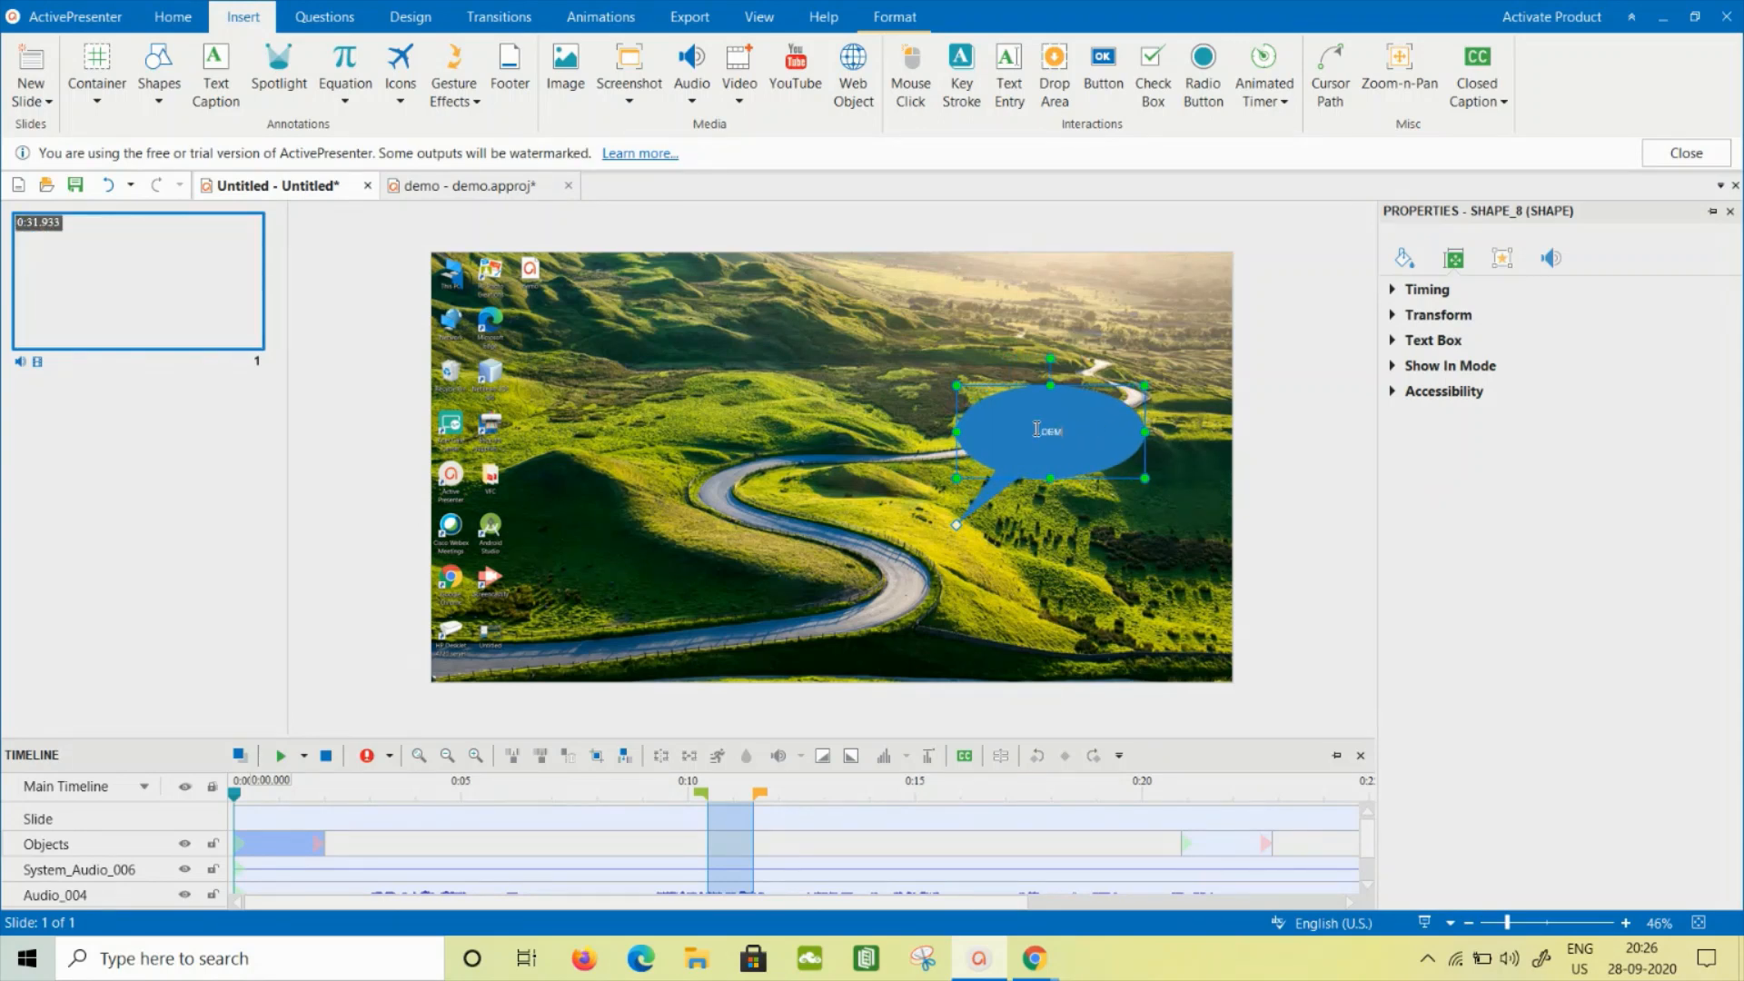
text(ONSTRATE)
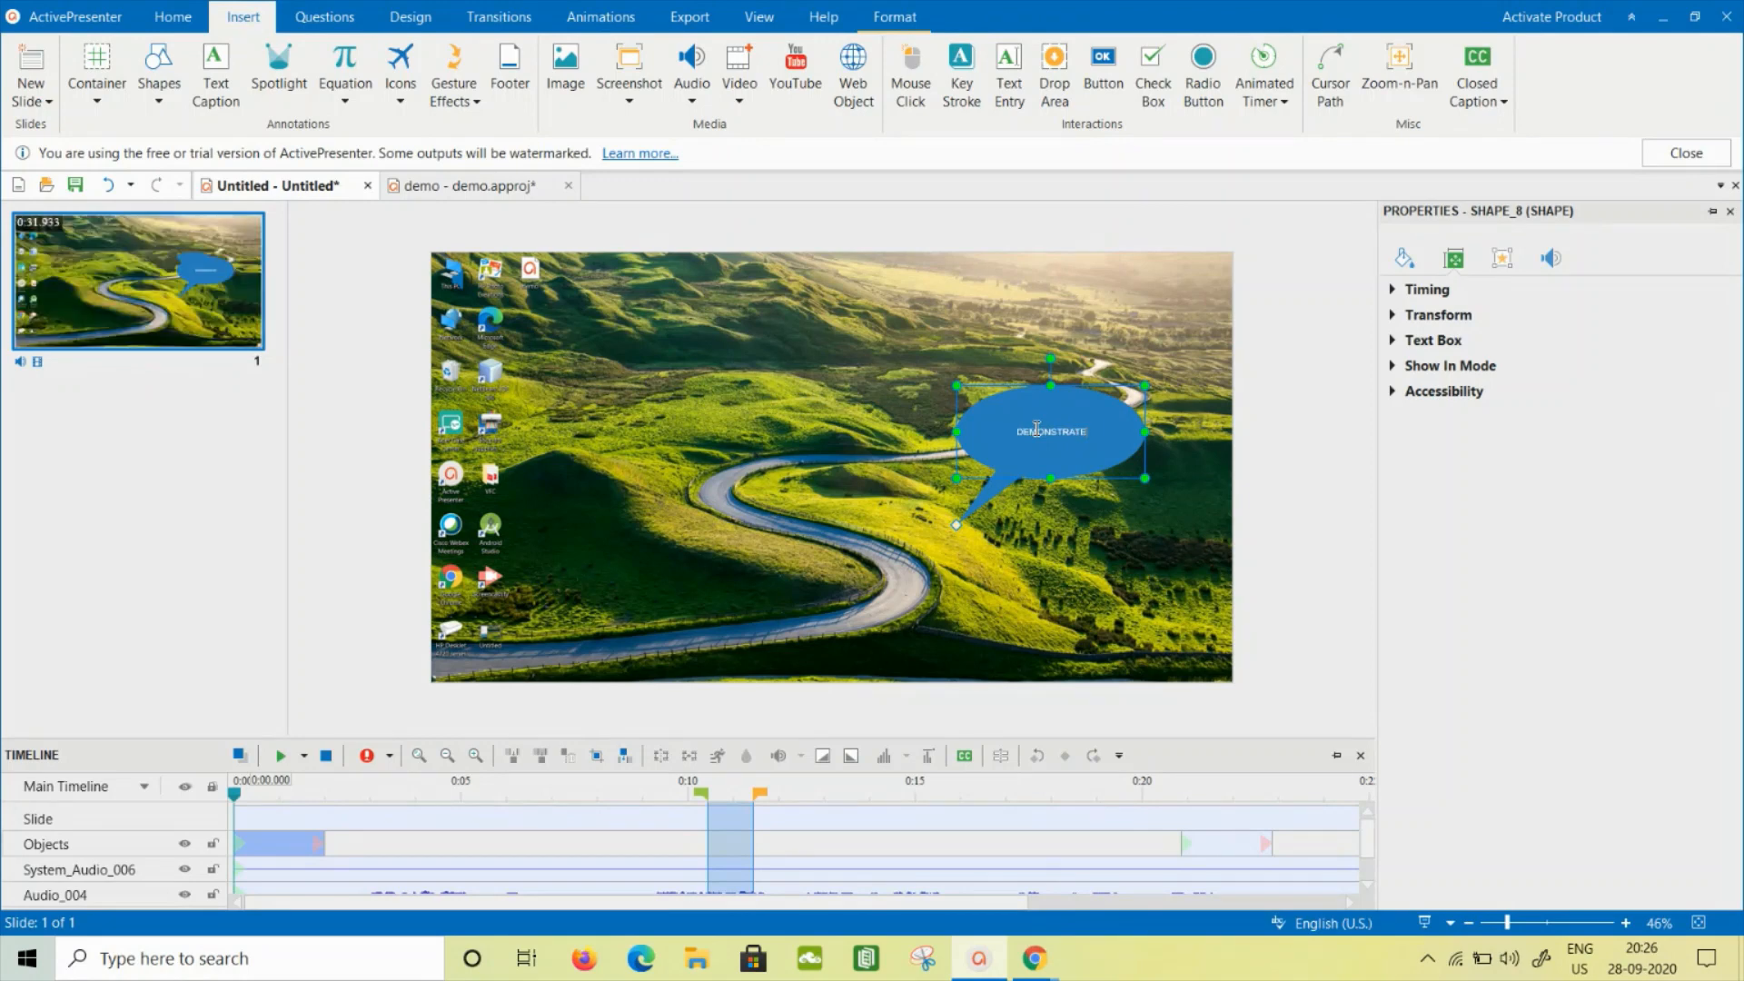
key(BackSpace)
text(ION)
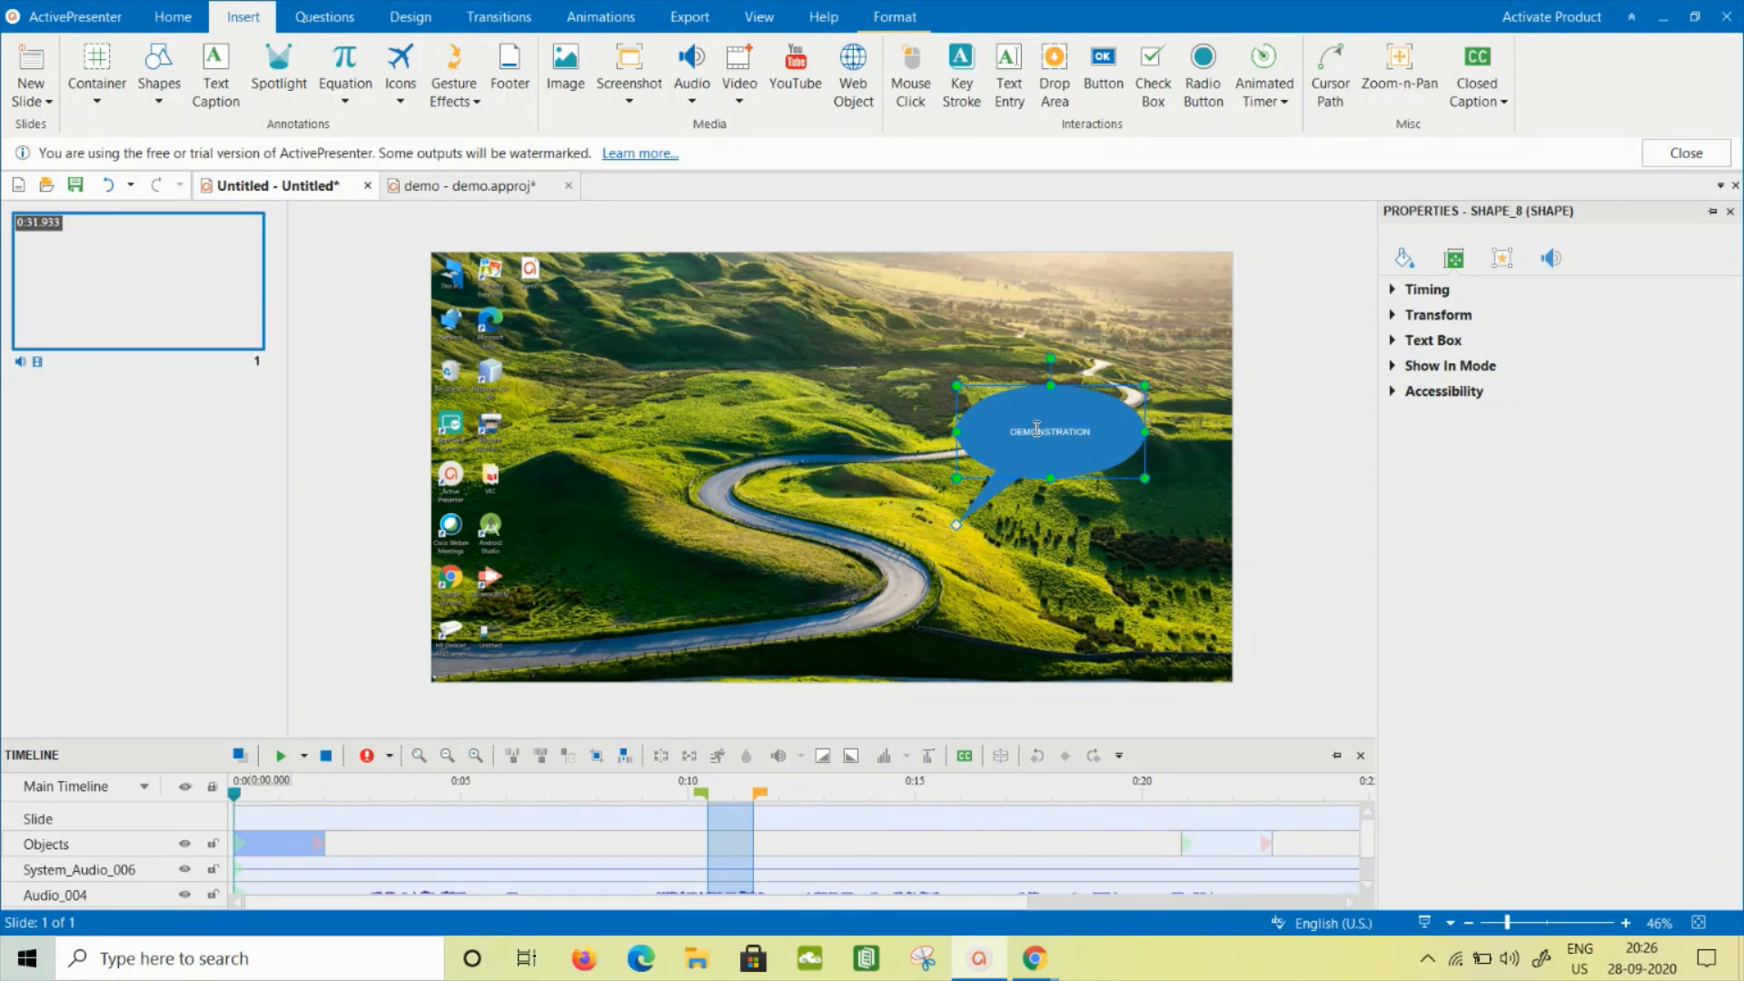
text( BEGINS HERE)
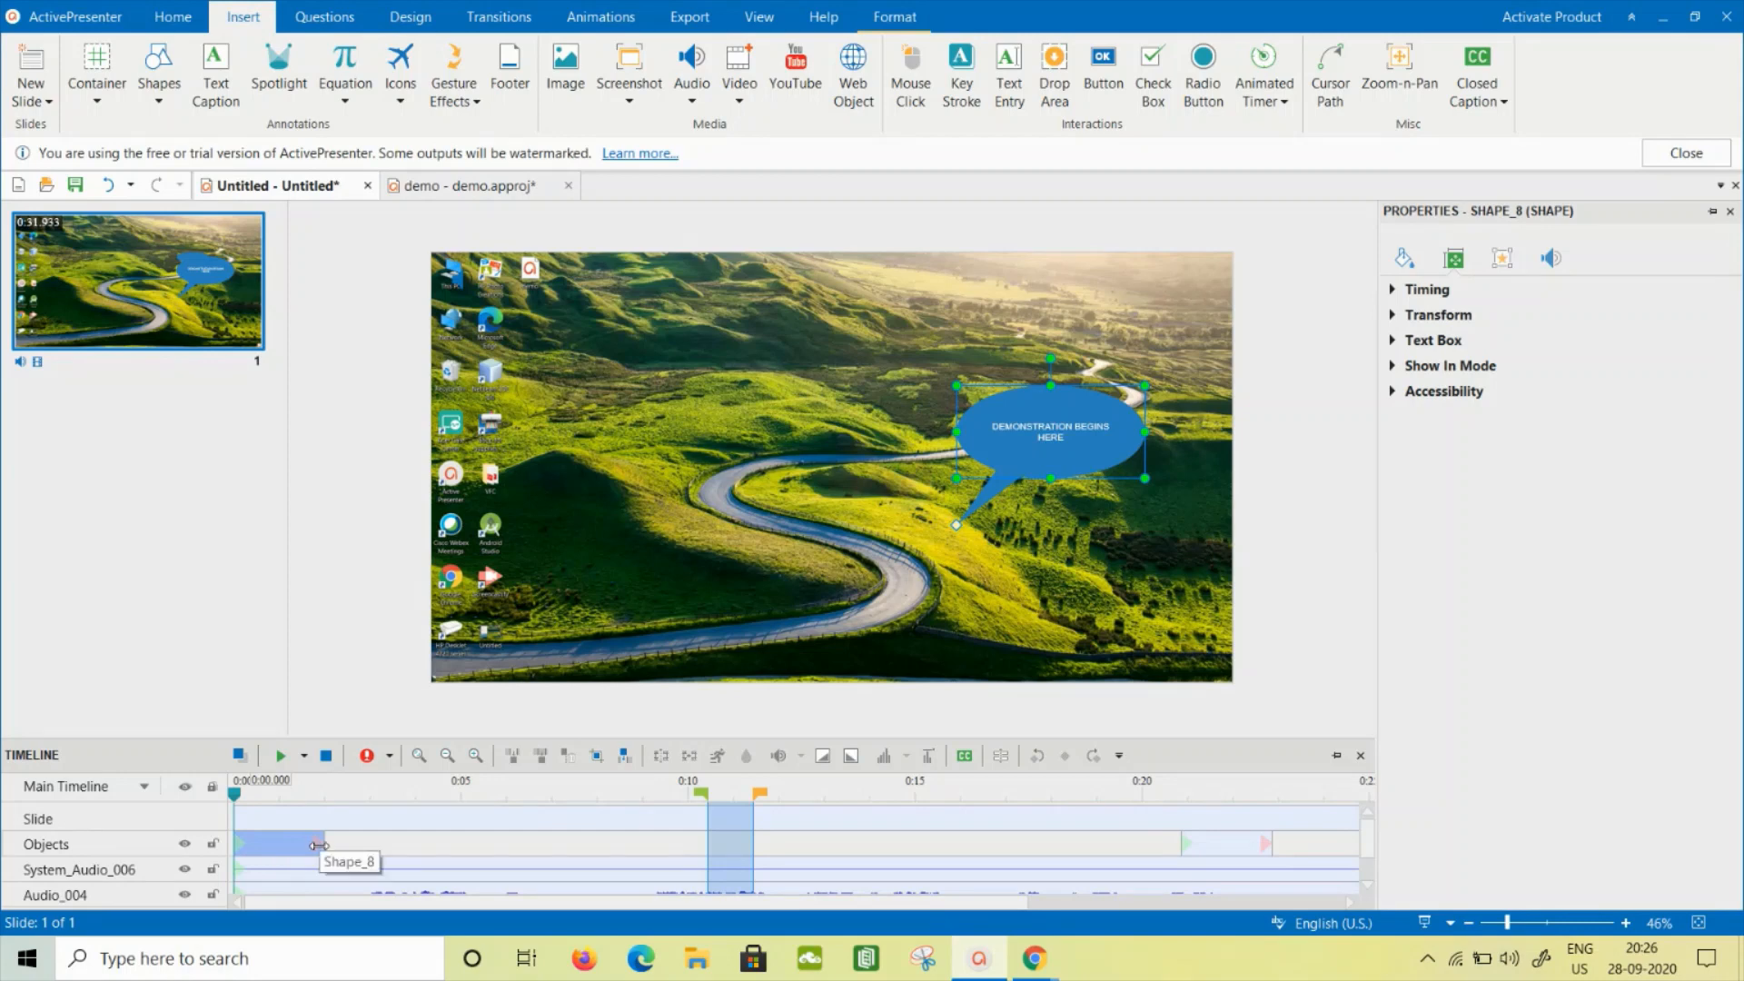
drag(318, 845, 457, 845)
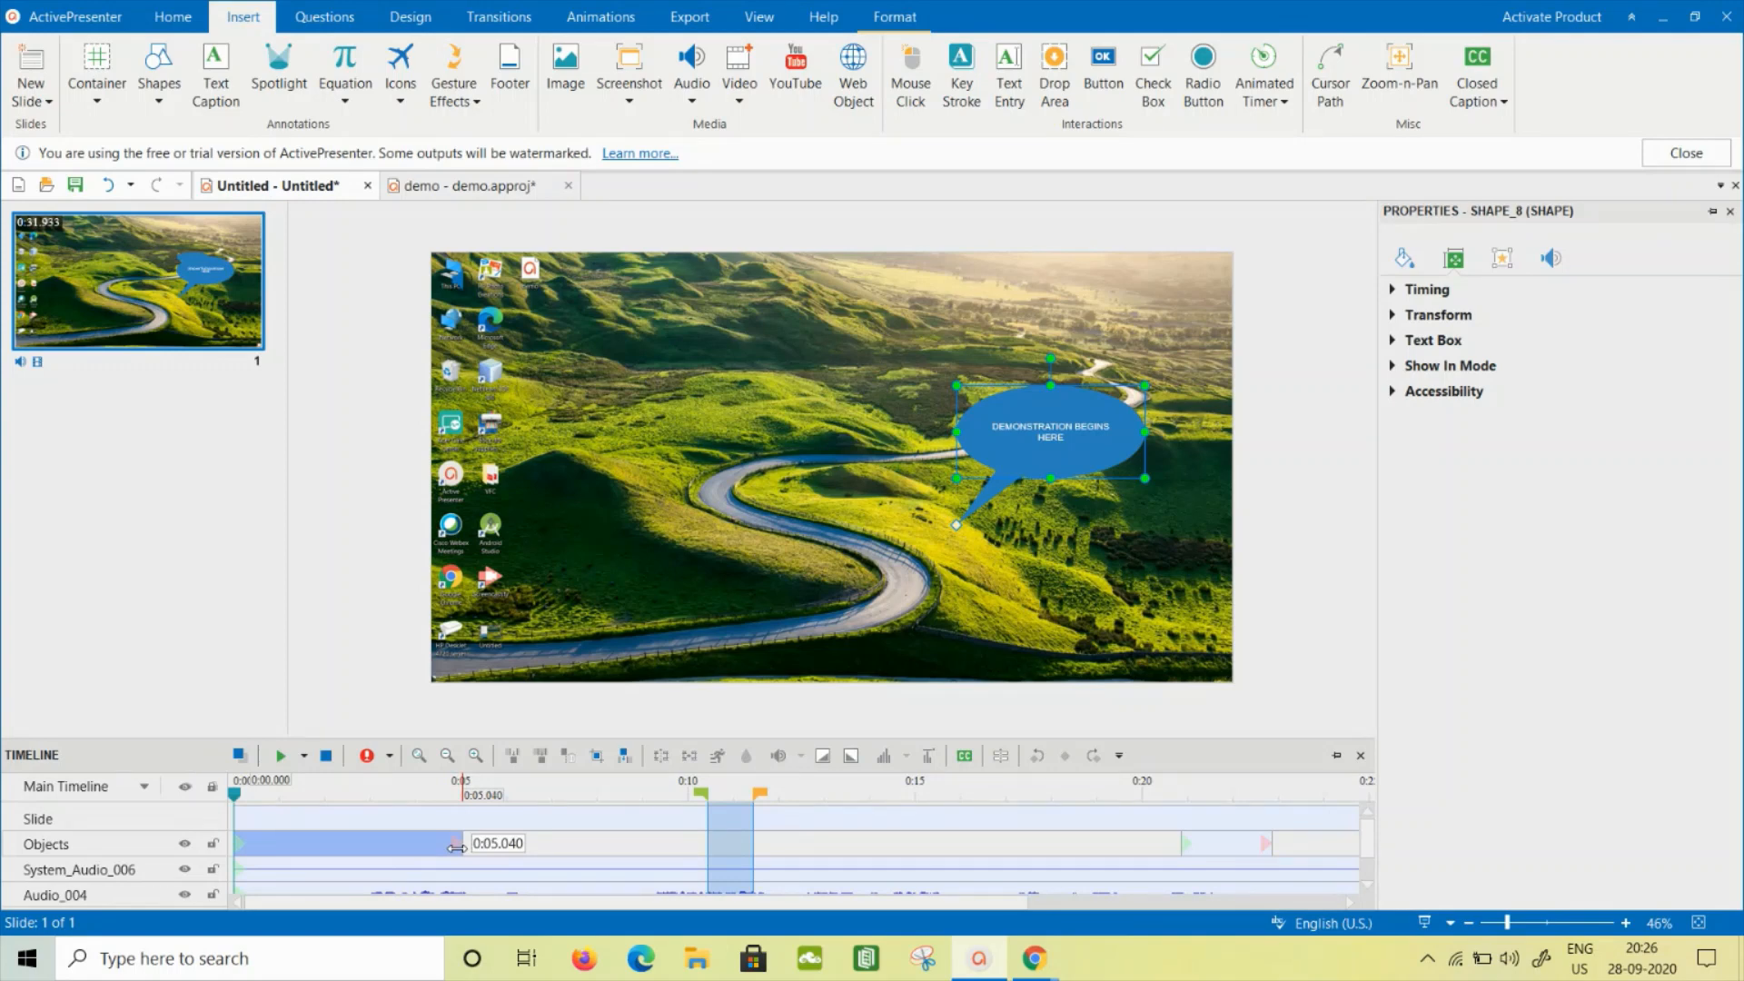
drag(456, 847, 456, 847)
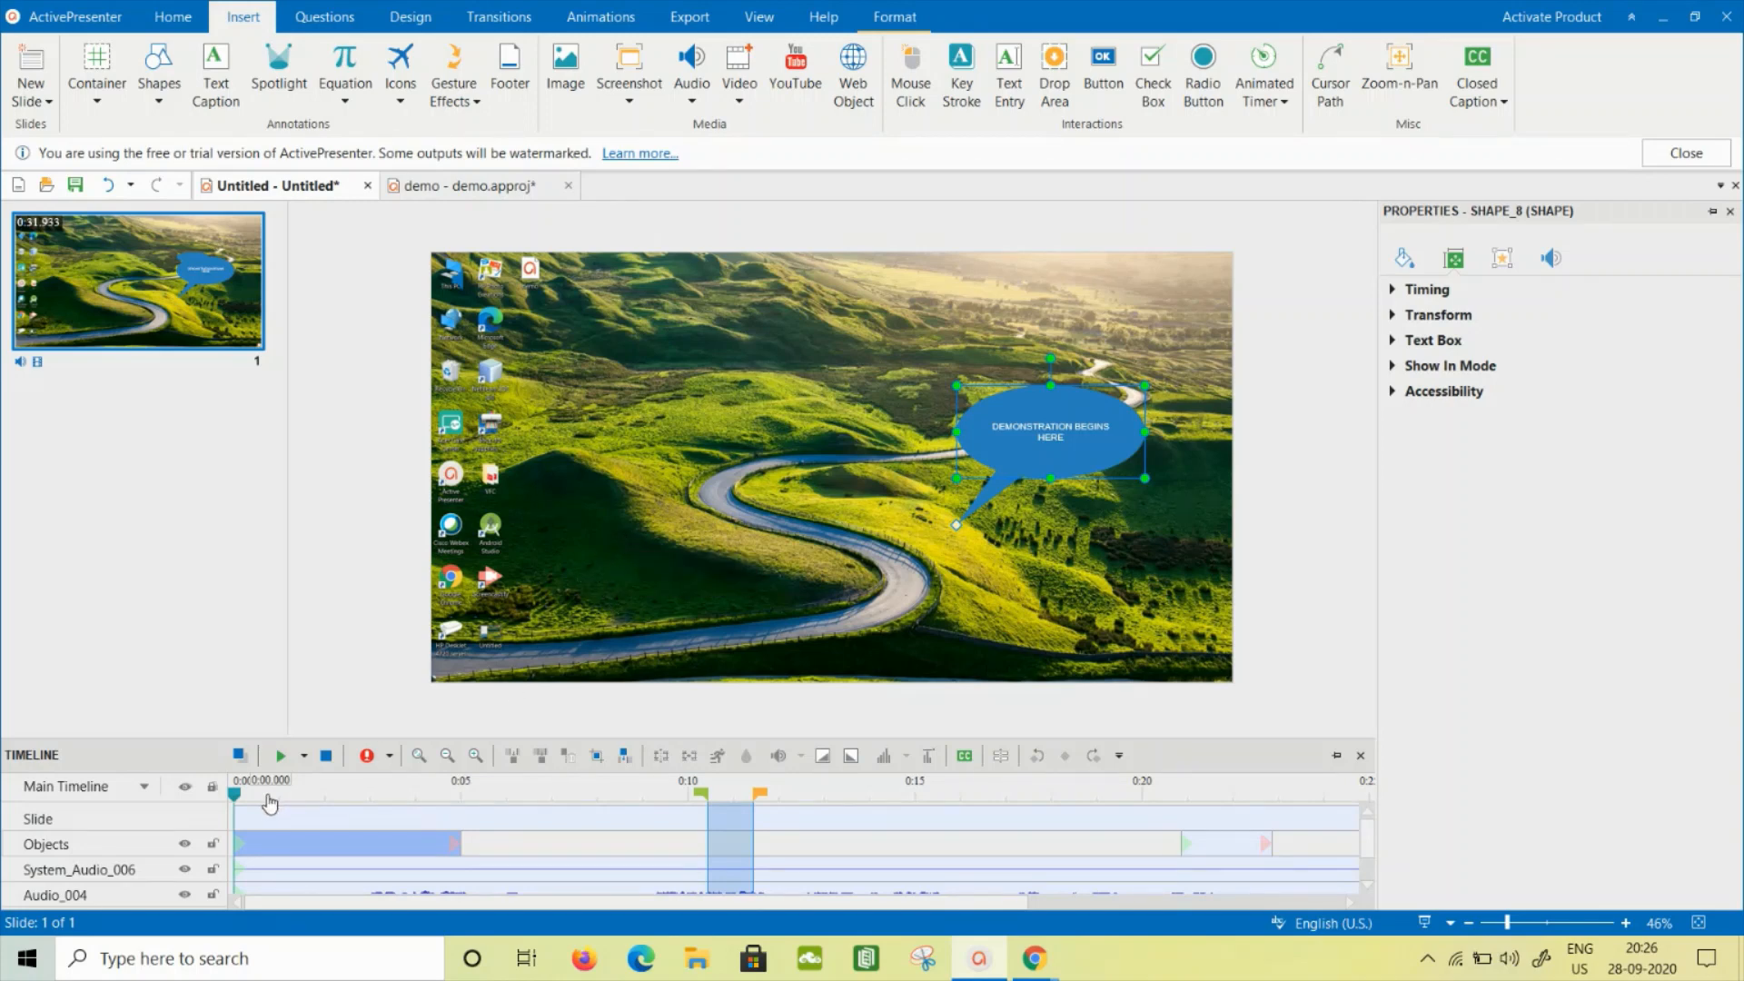
- Add a Zoom-n-Pan at 0:10.440 framing the calculator's display and upper key rows up to the History pane, and preview it
drag(236, 796, 707, 820)
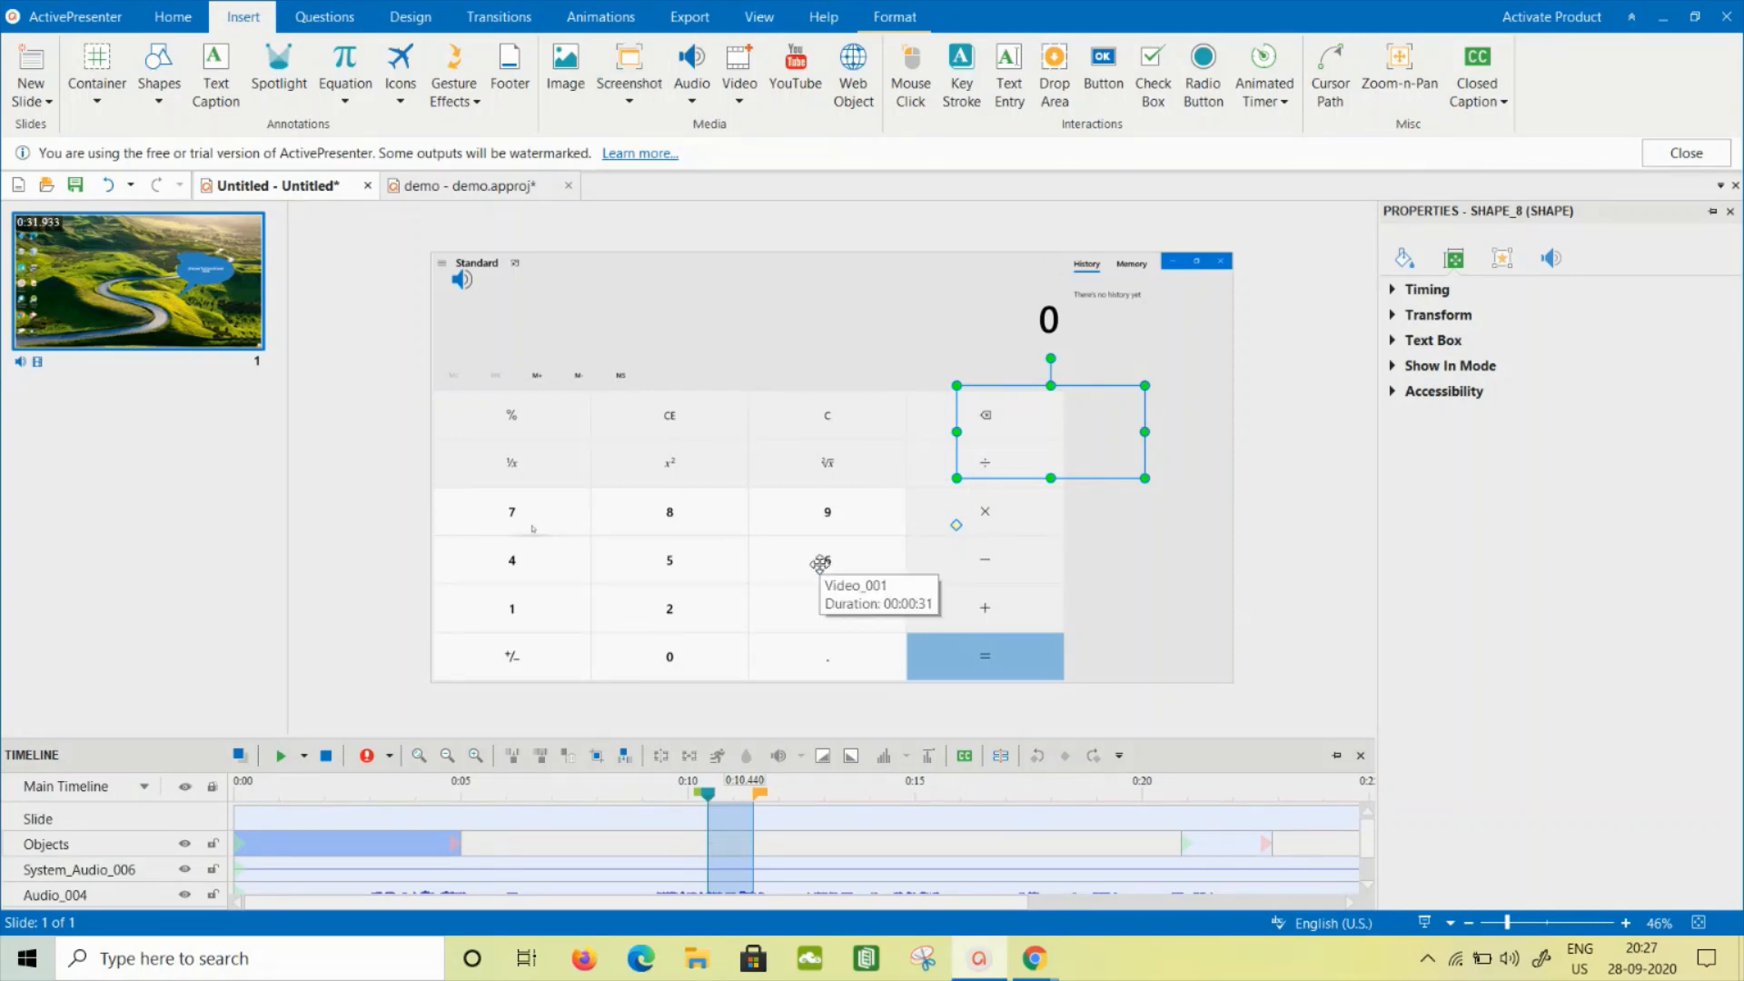
click(1407, 80)
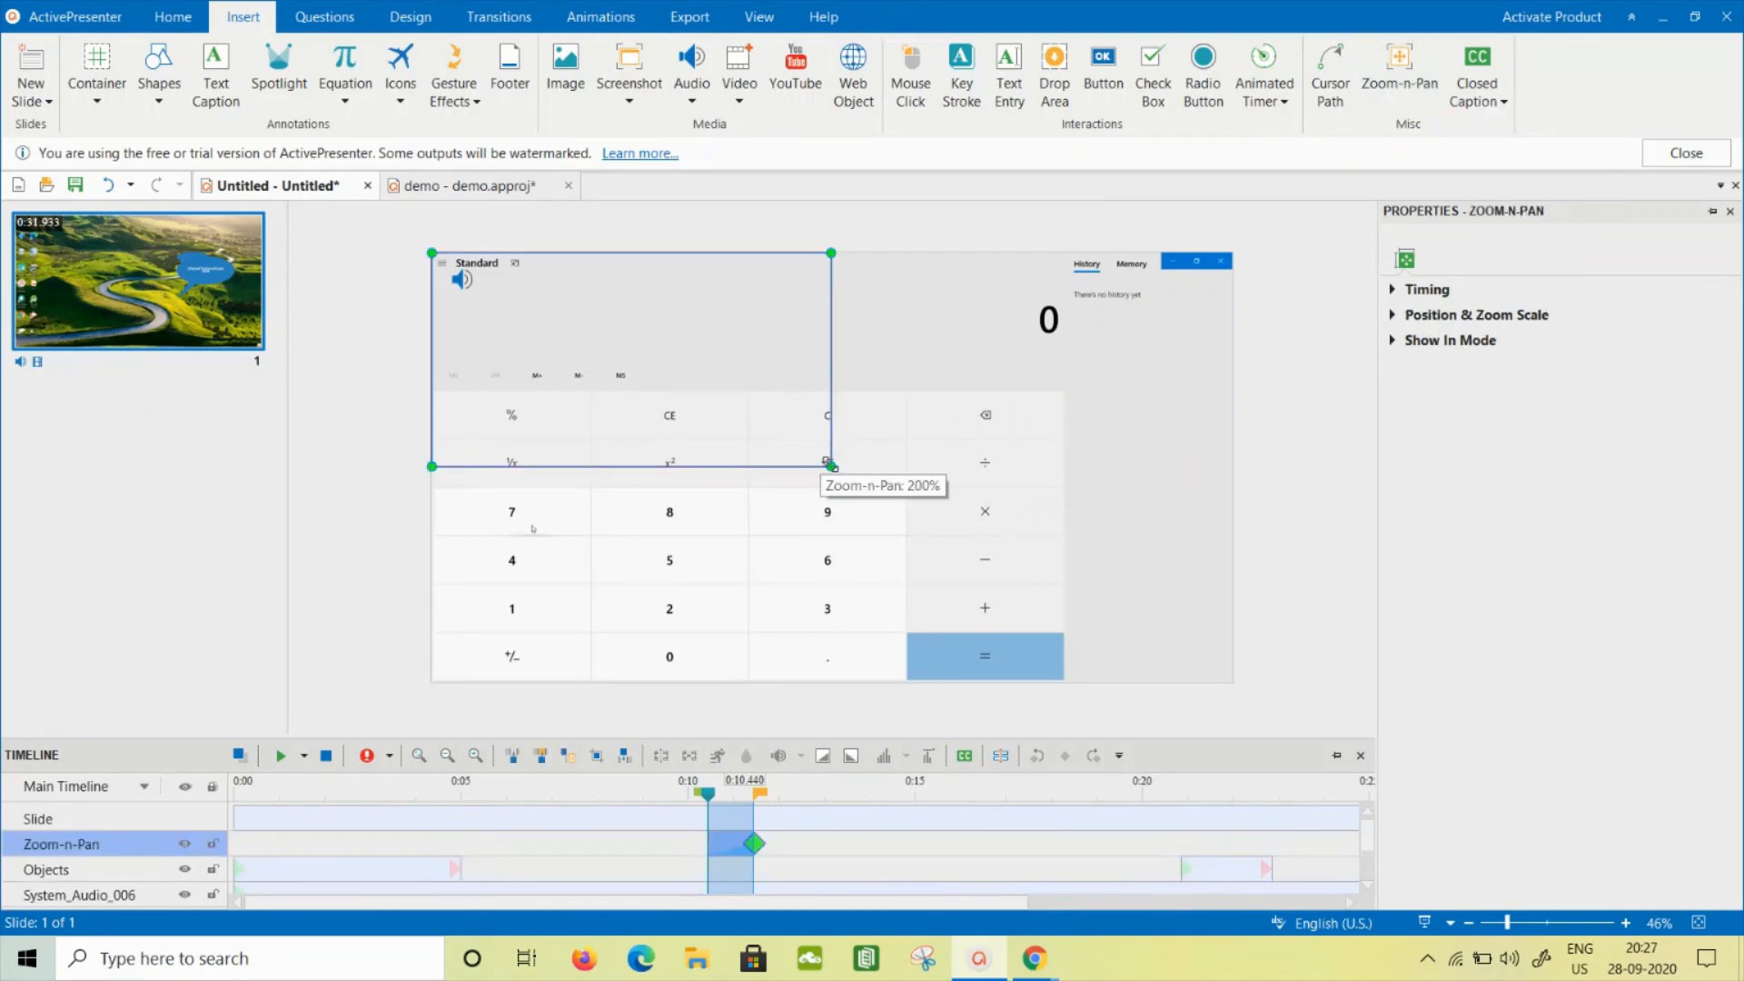
drag(830, 467, 1067, 652)
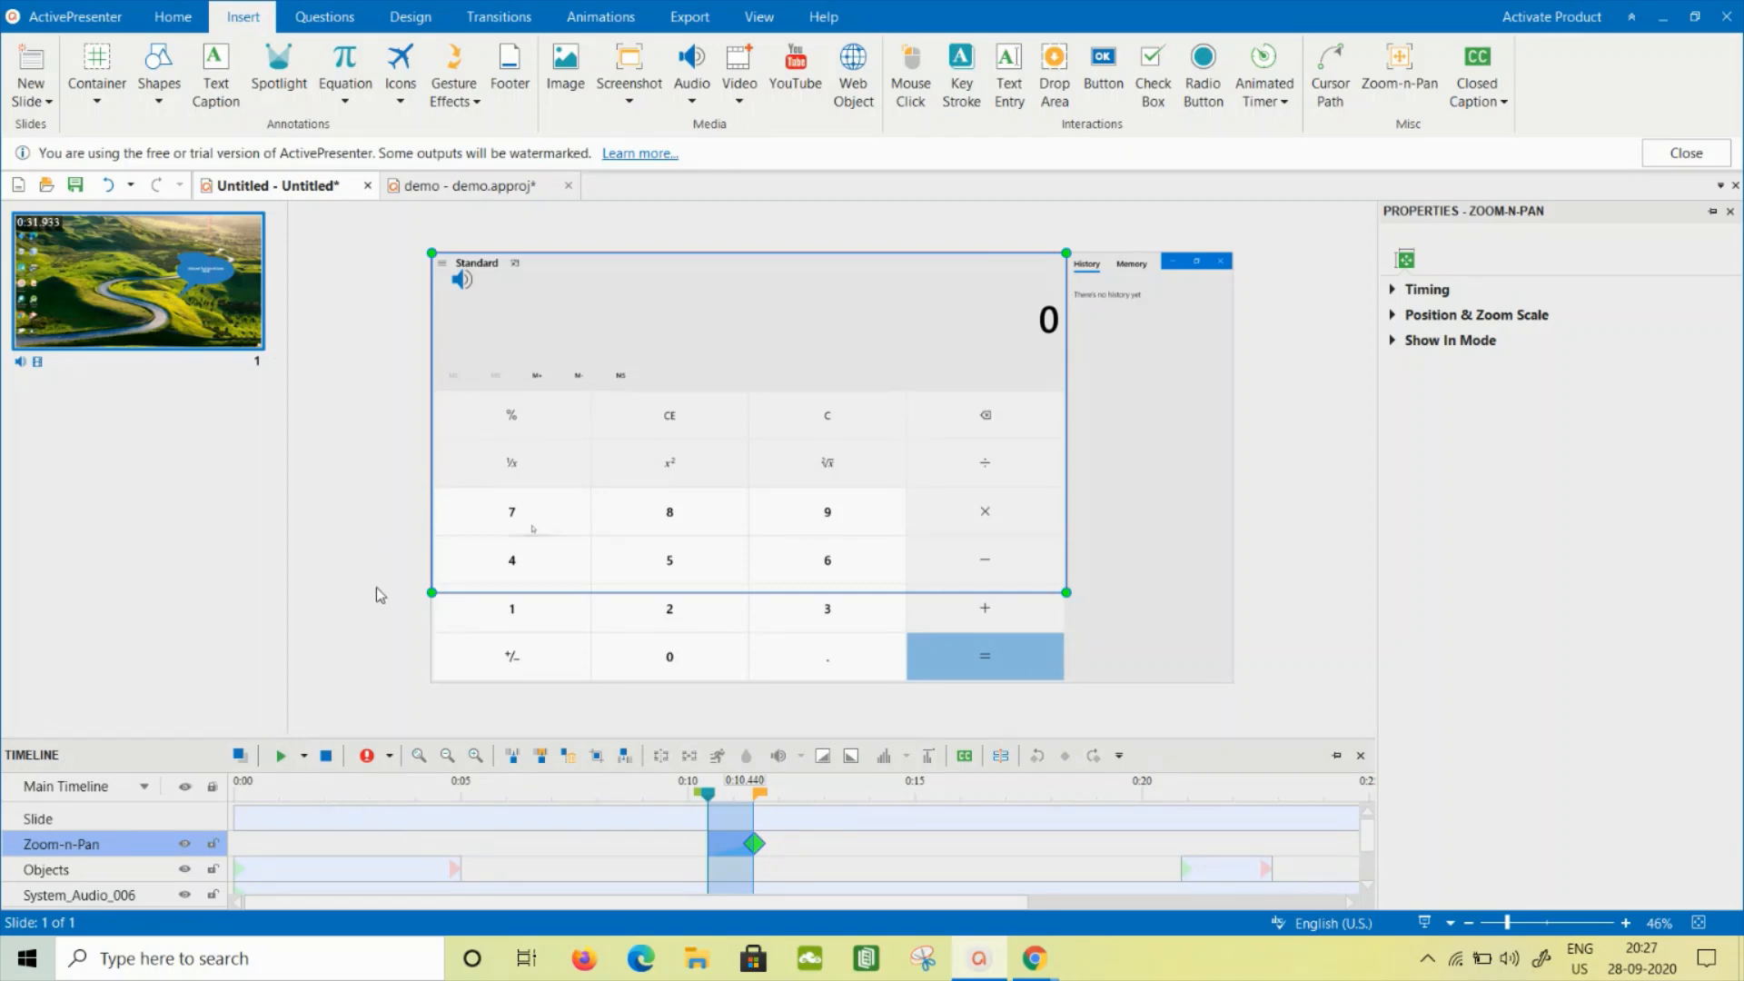
click(284, 758)
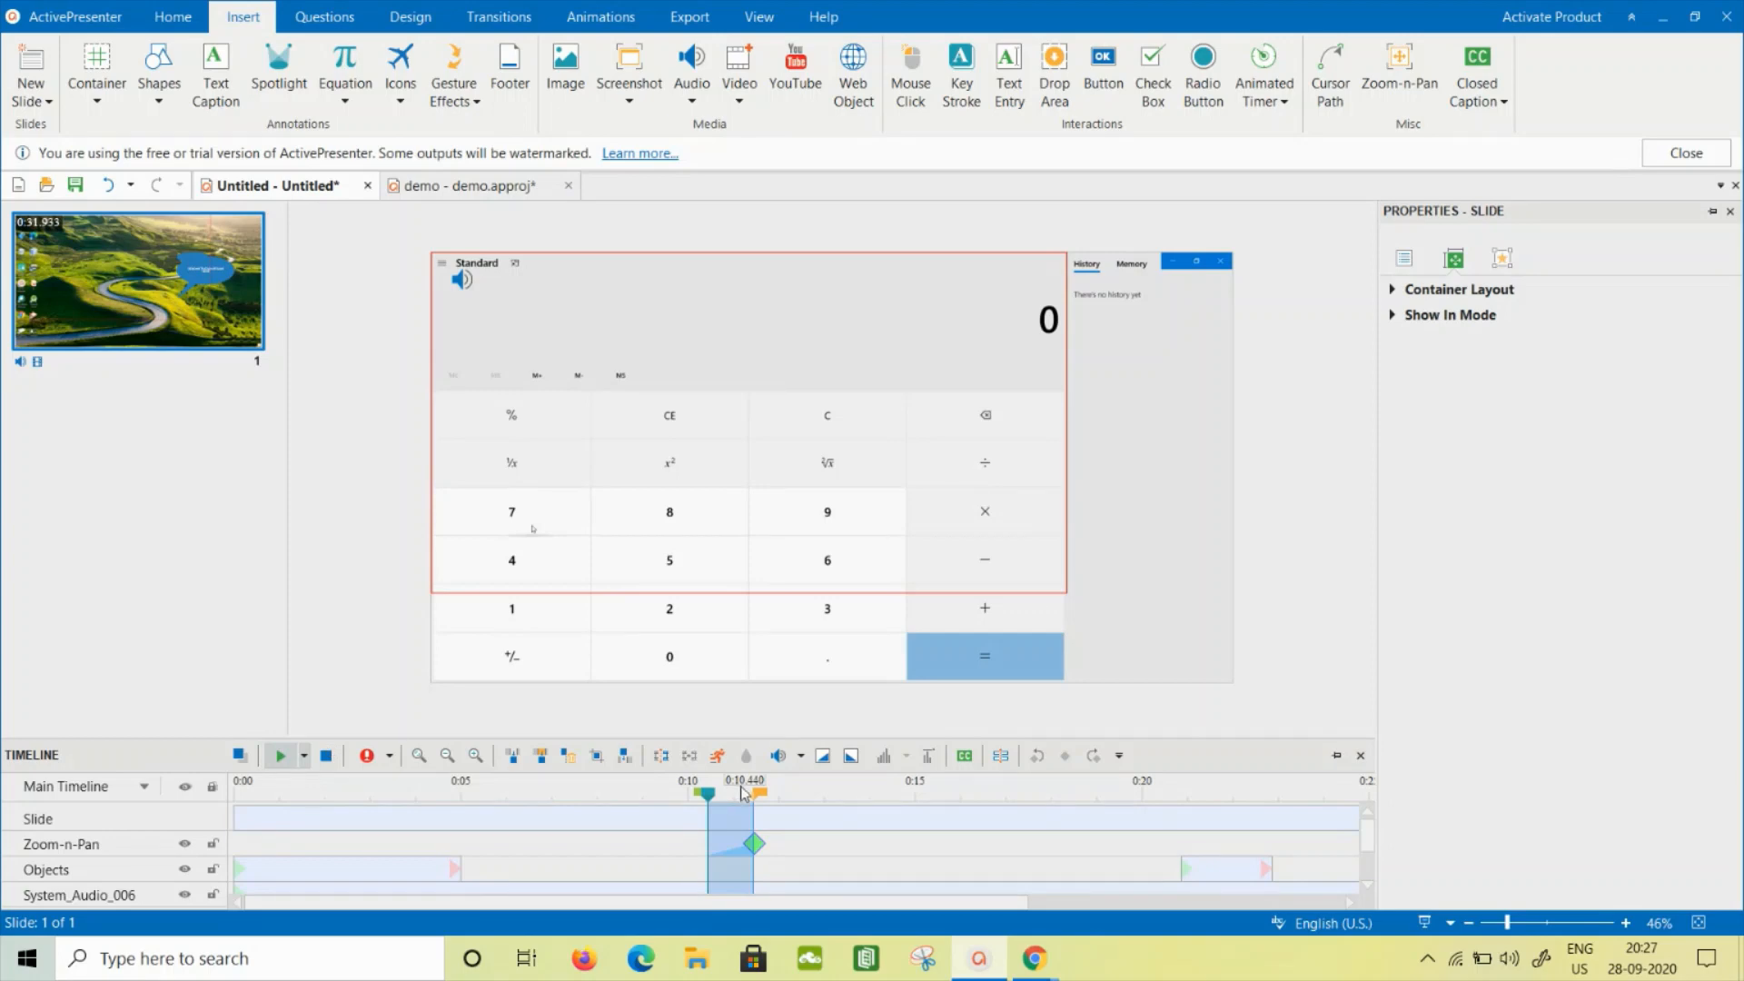
- Add a second Zoom-n-Pan at 0:19.960 covering the whole slide, and preview the entire project
drag(707, 795, 1139, 812)
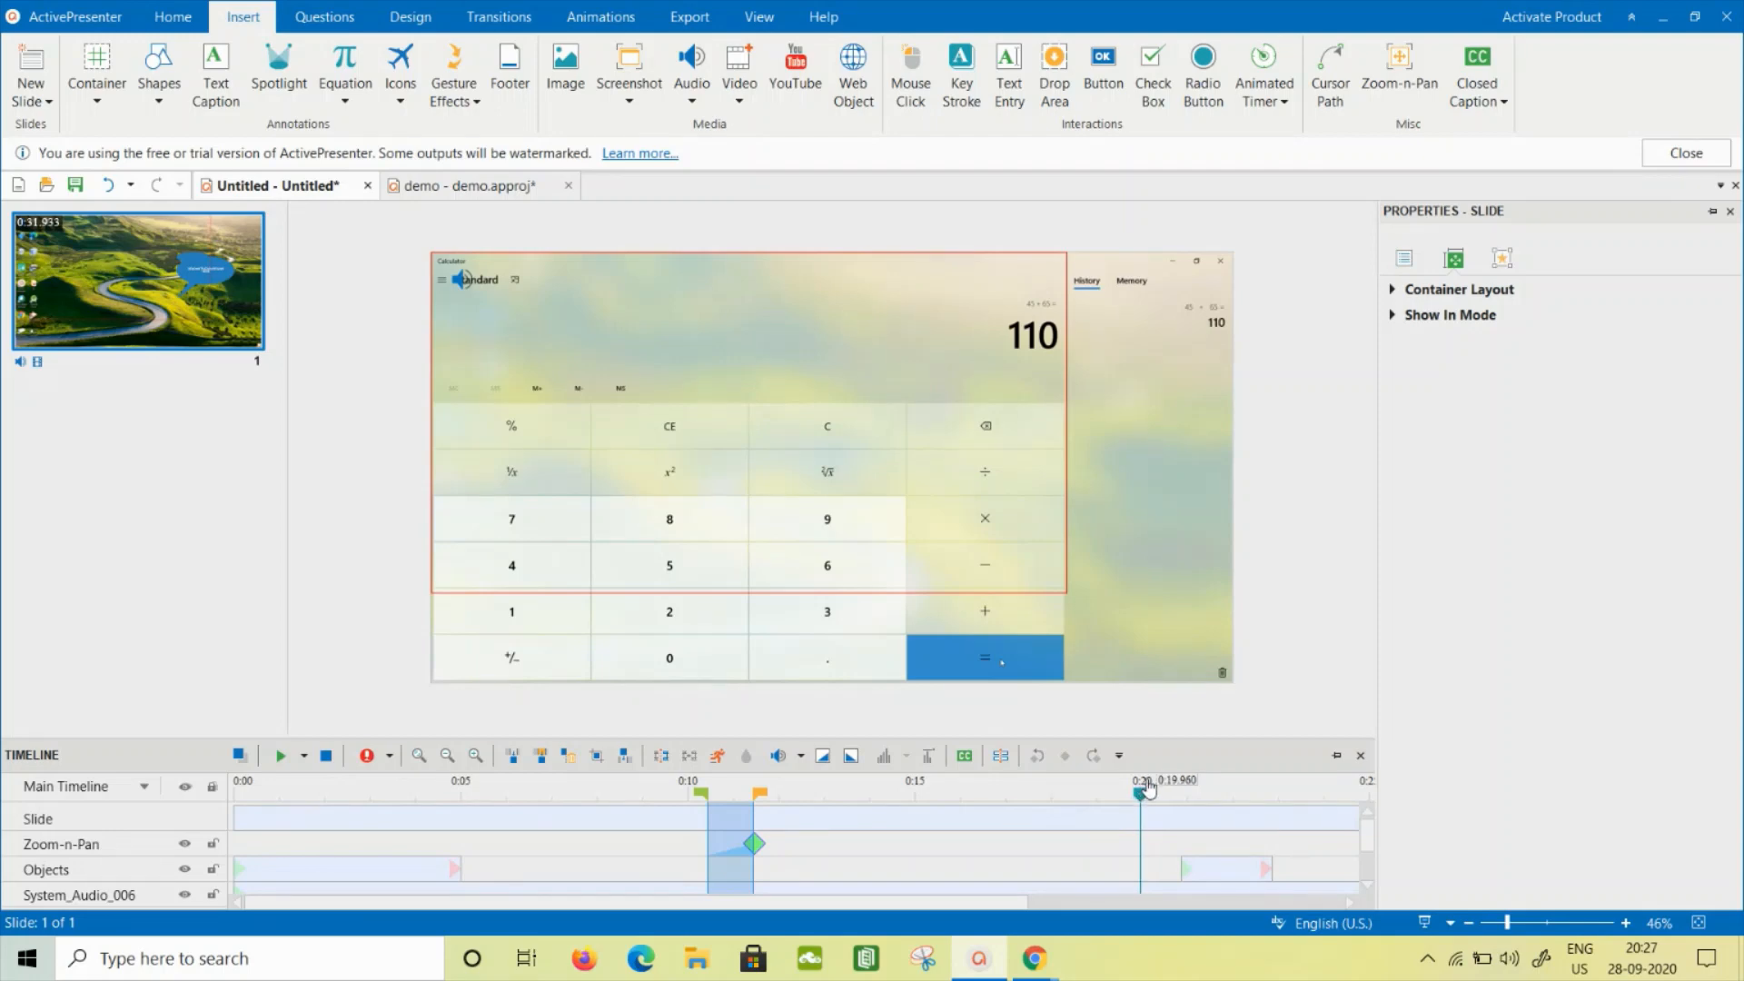
click(1384, 91)
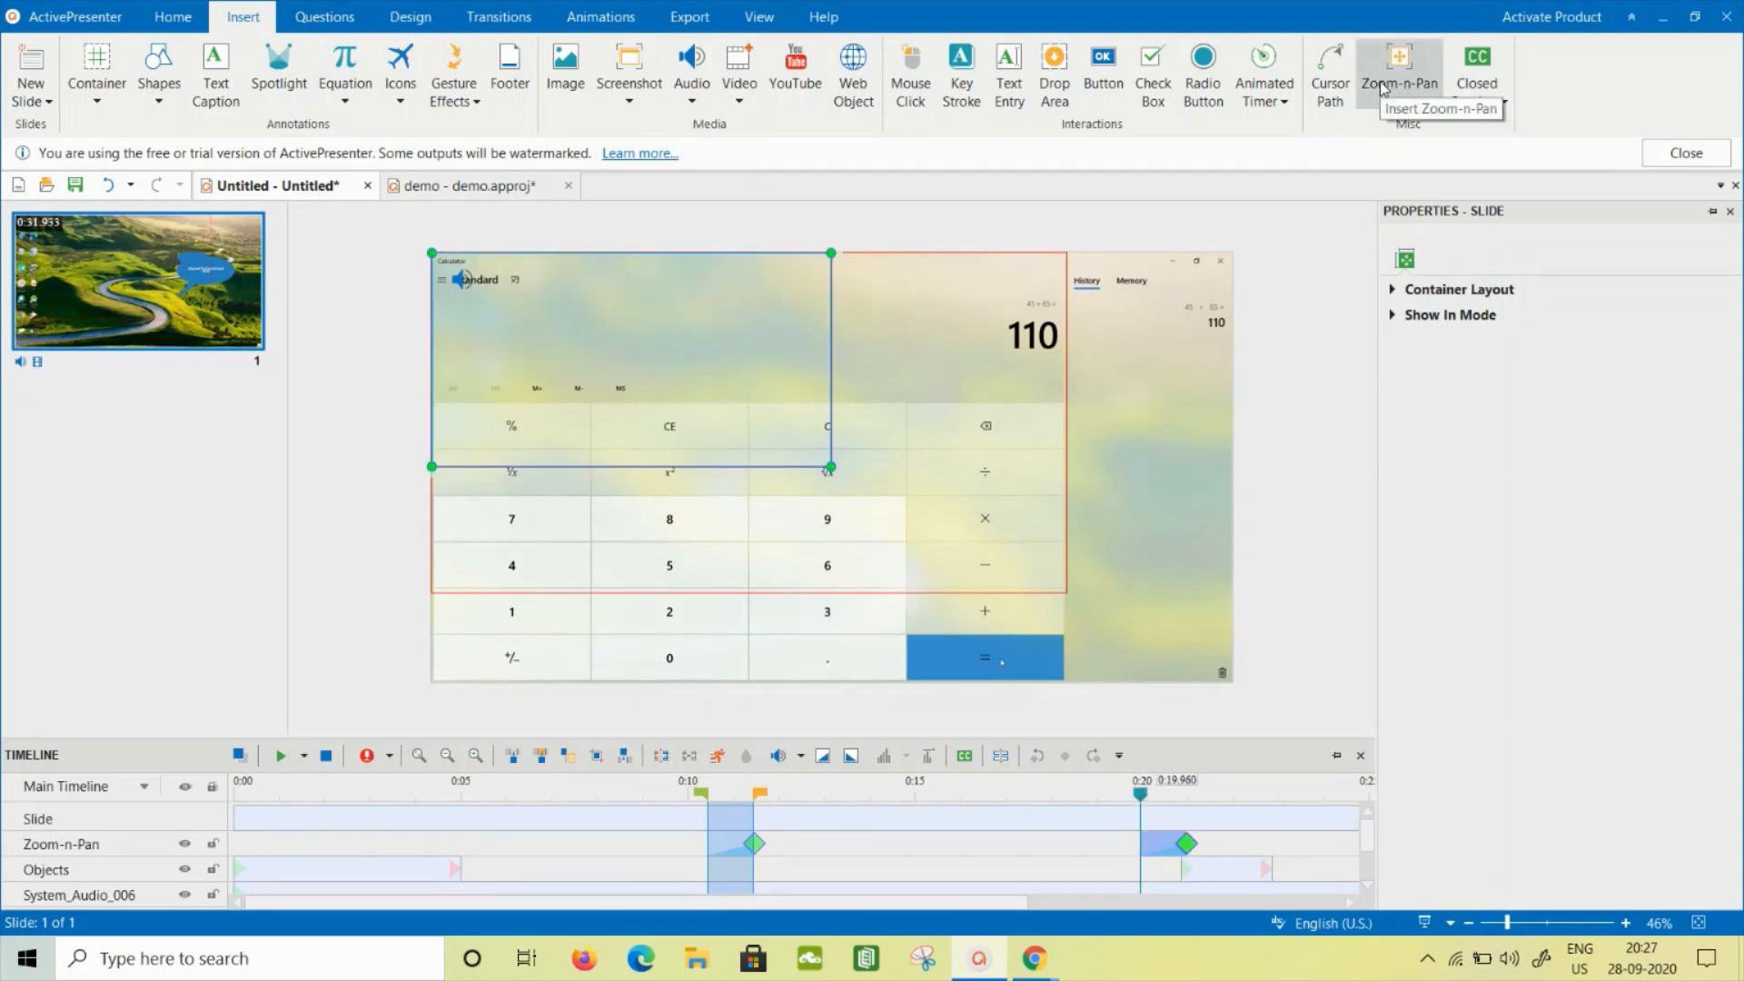
drag(831, 467, 1279, 695)
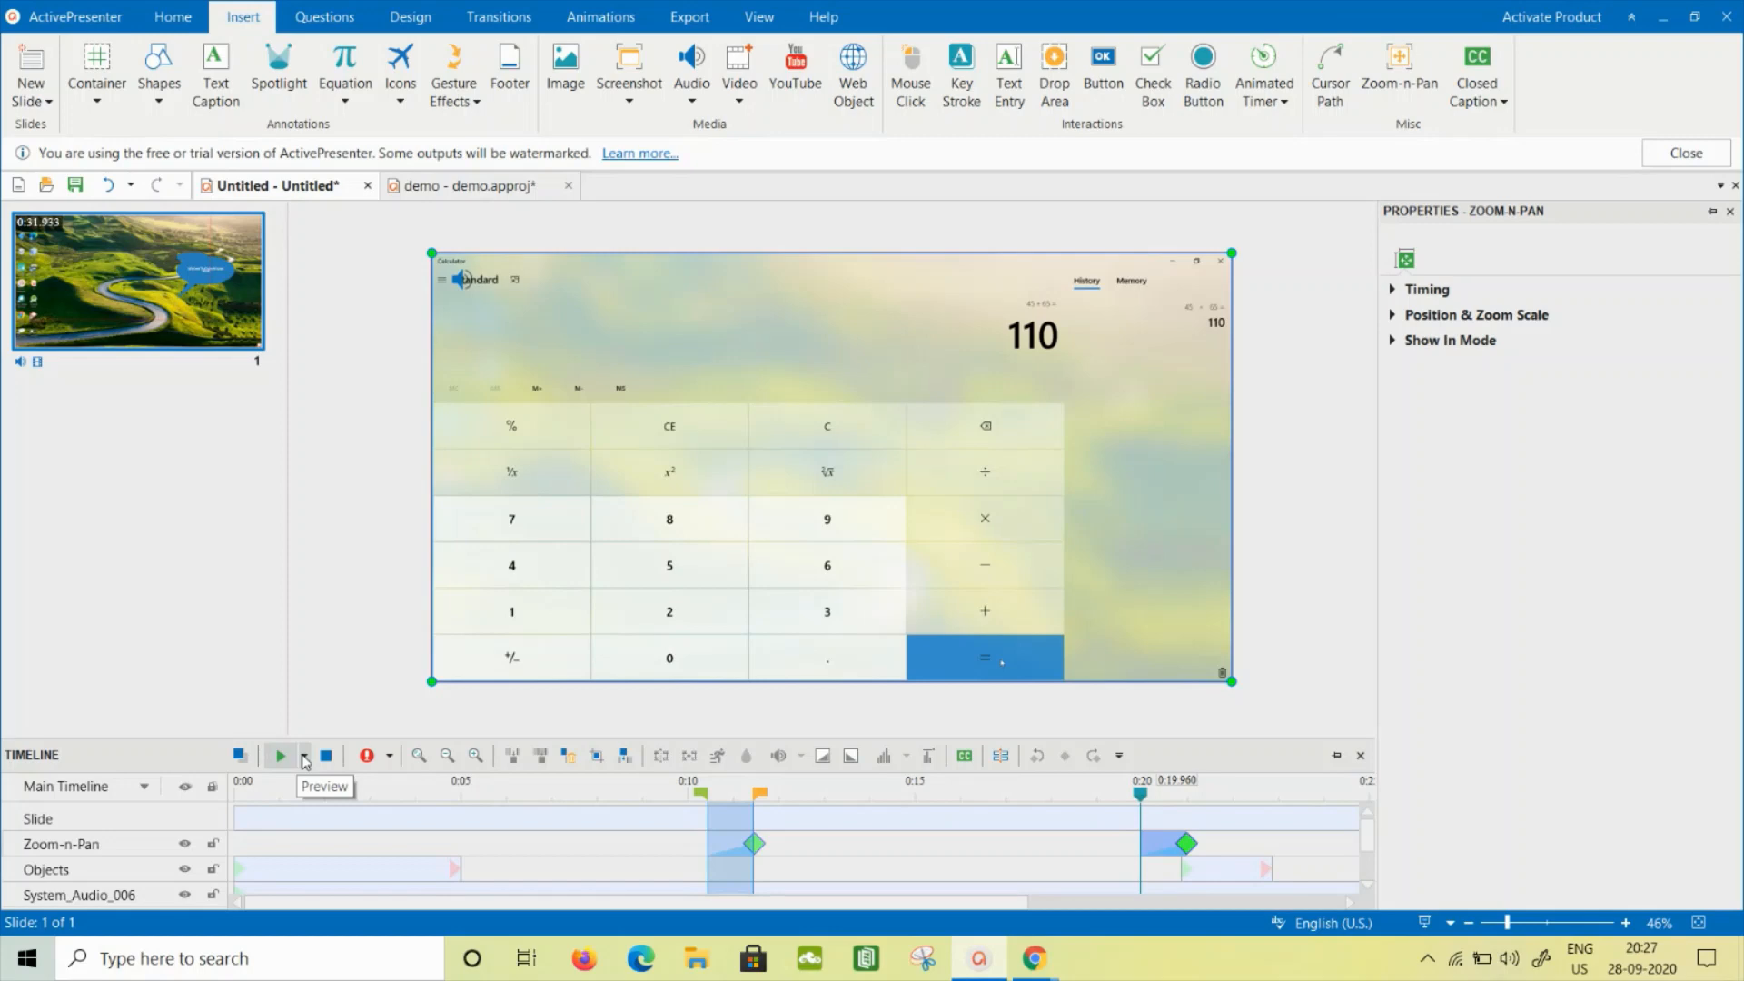
click(305, 758)
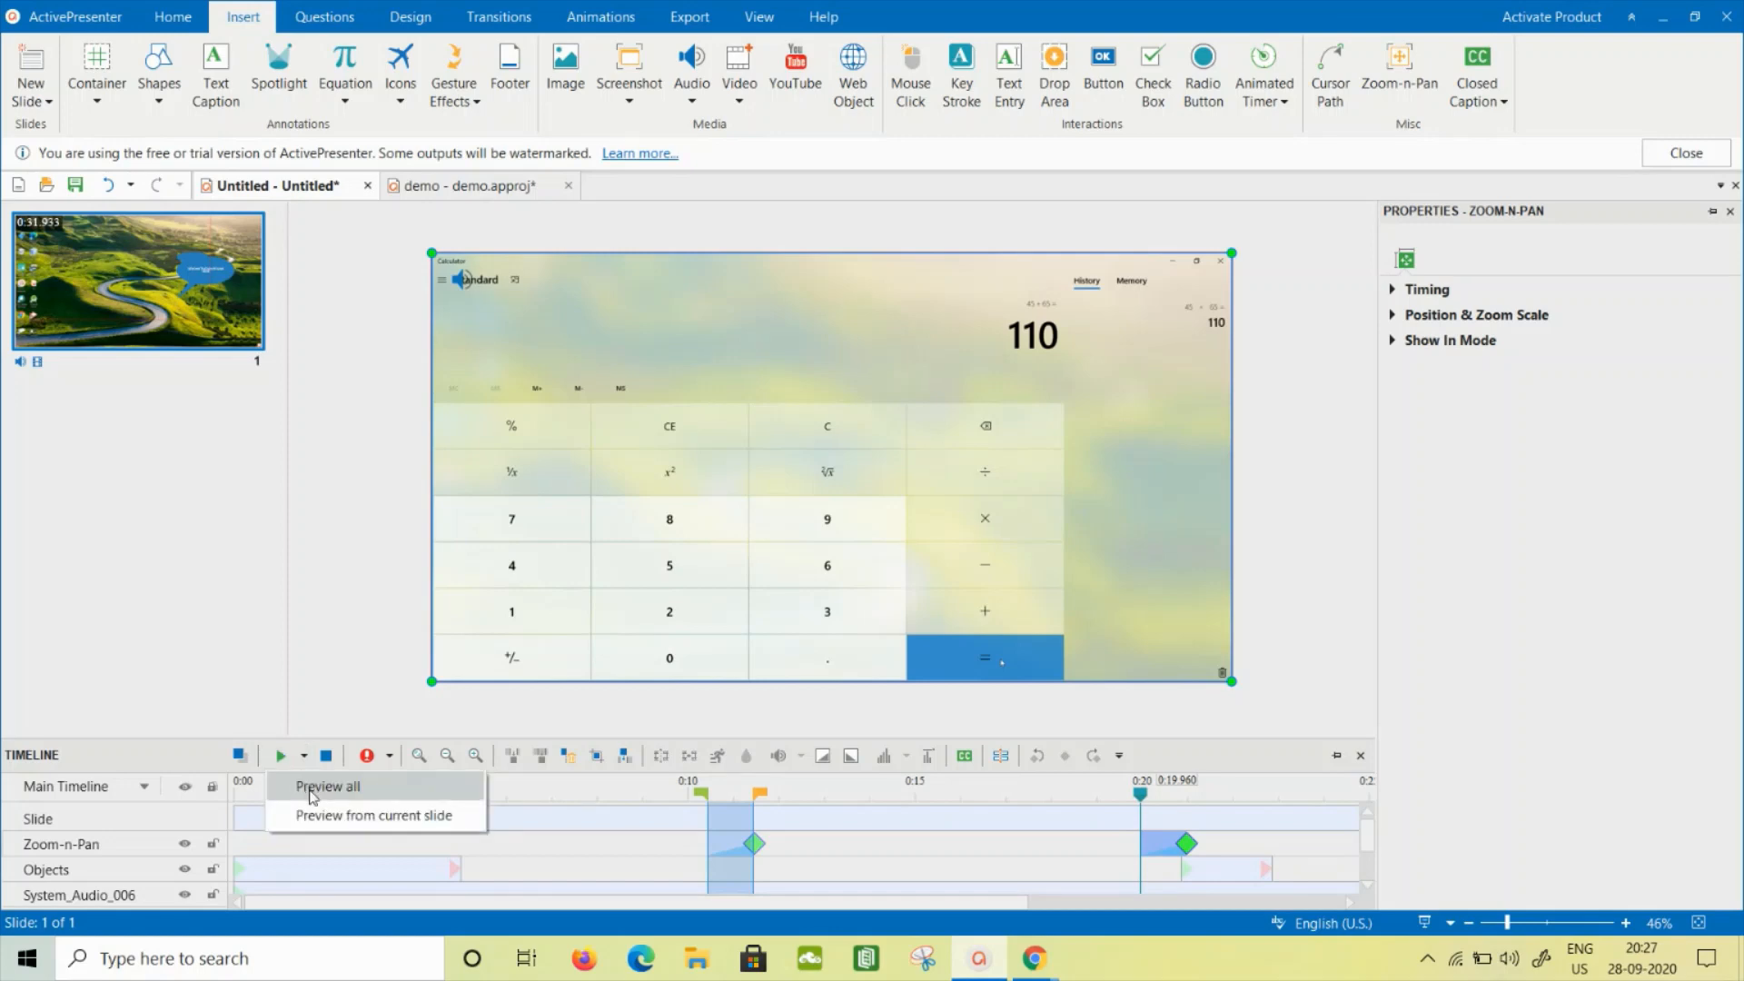
click(310, 792)
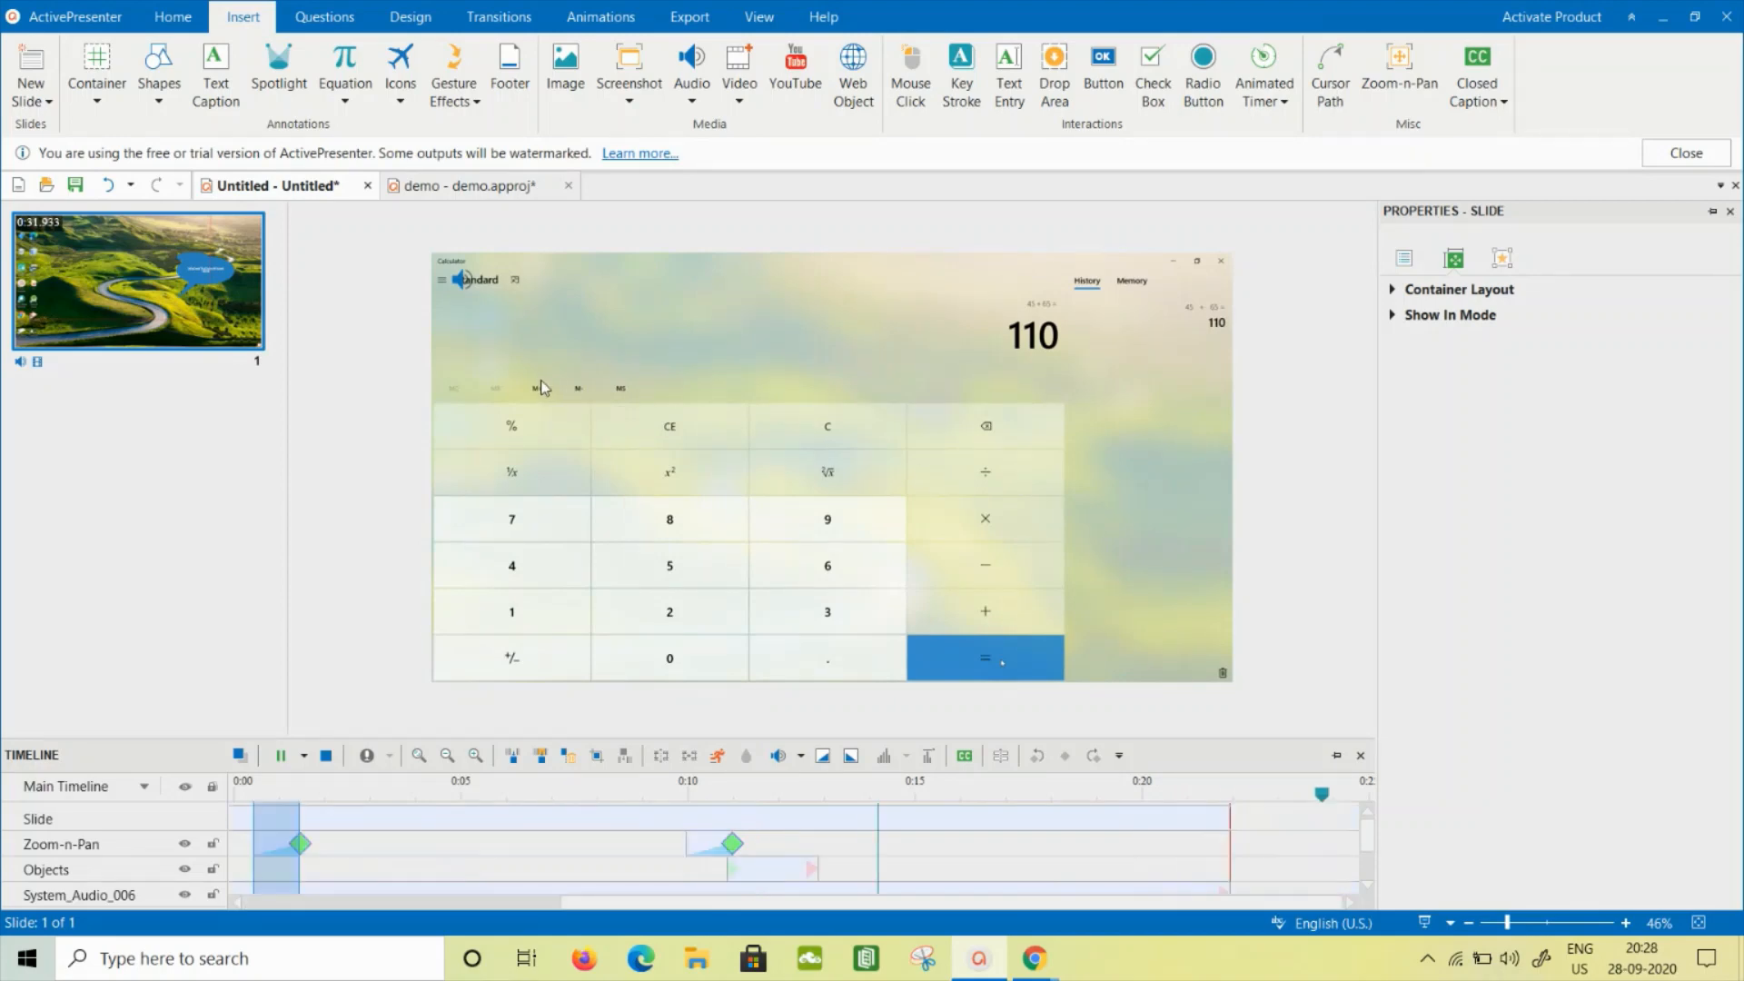
- Save the project to the Desktop as "demonstrations" in ActivePresenter Project format
click(75, 185)
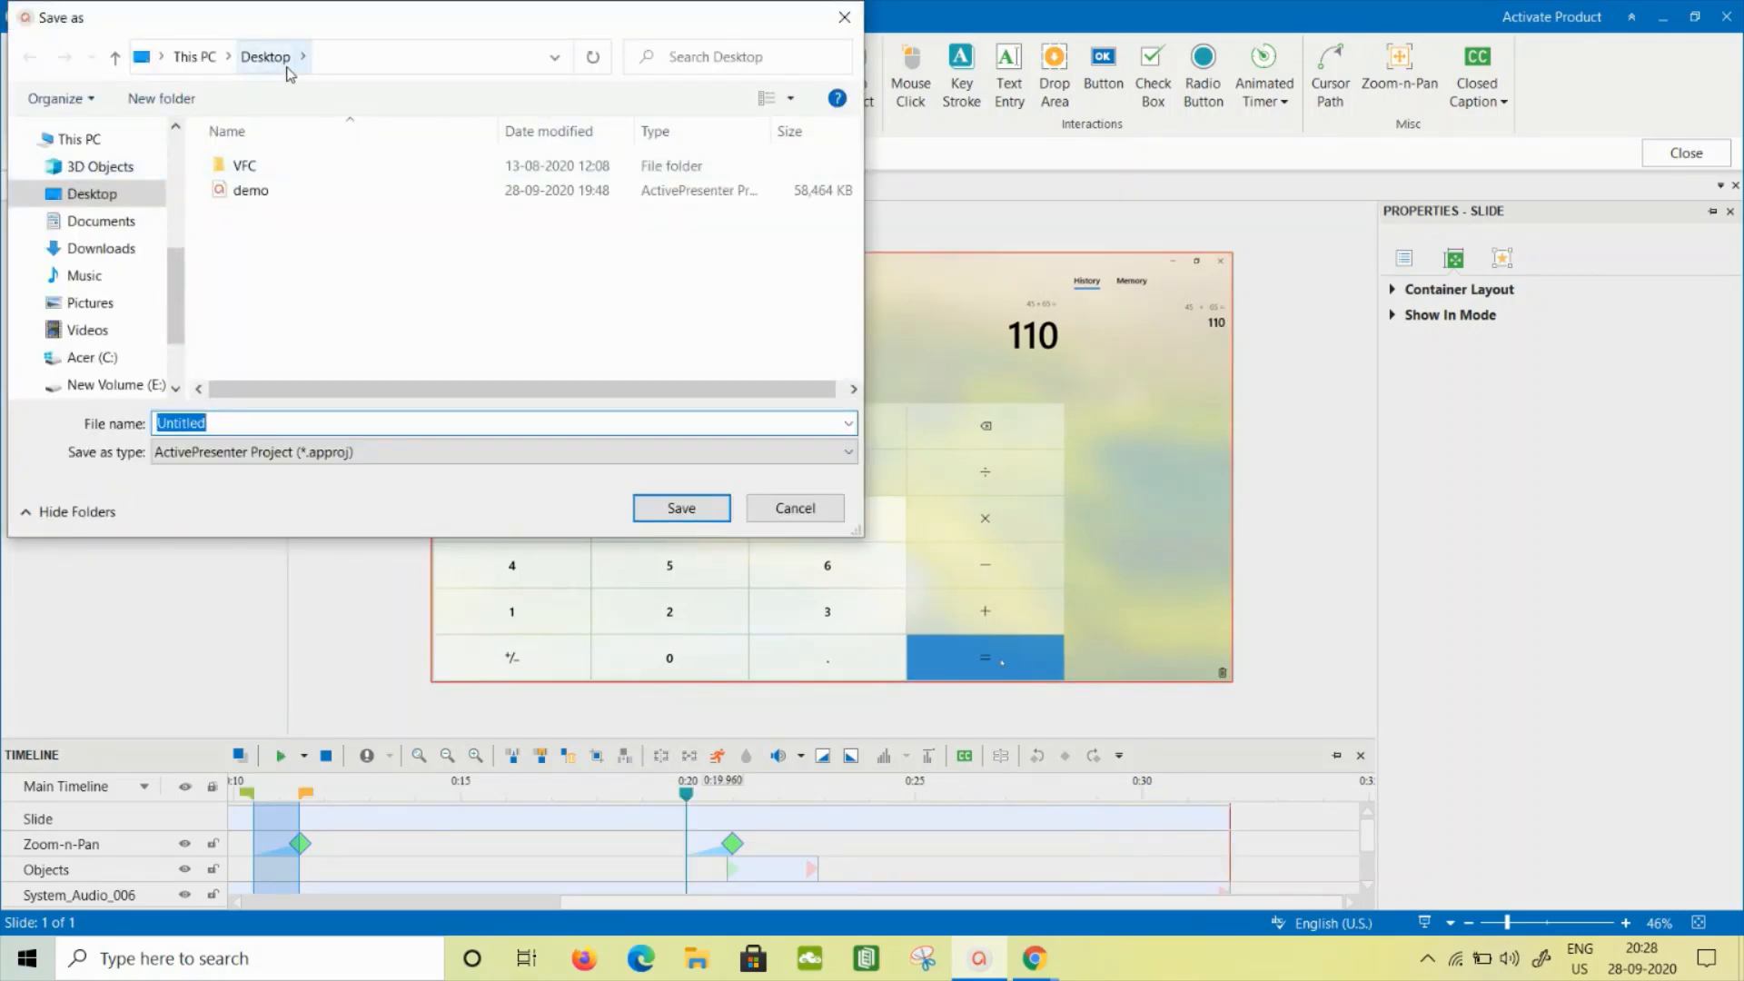
text(demonstrations)
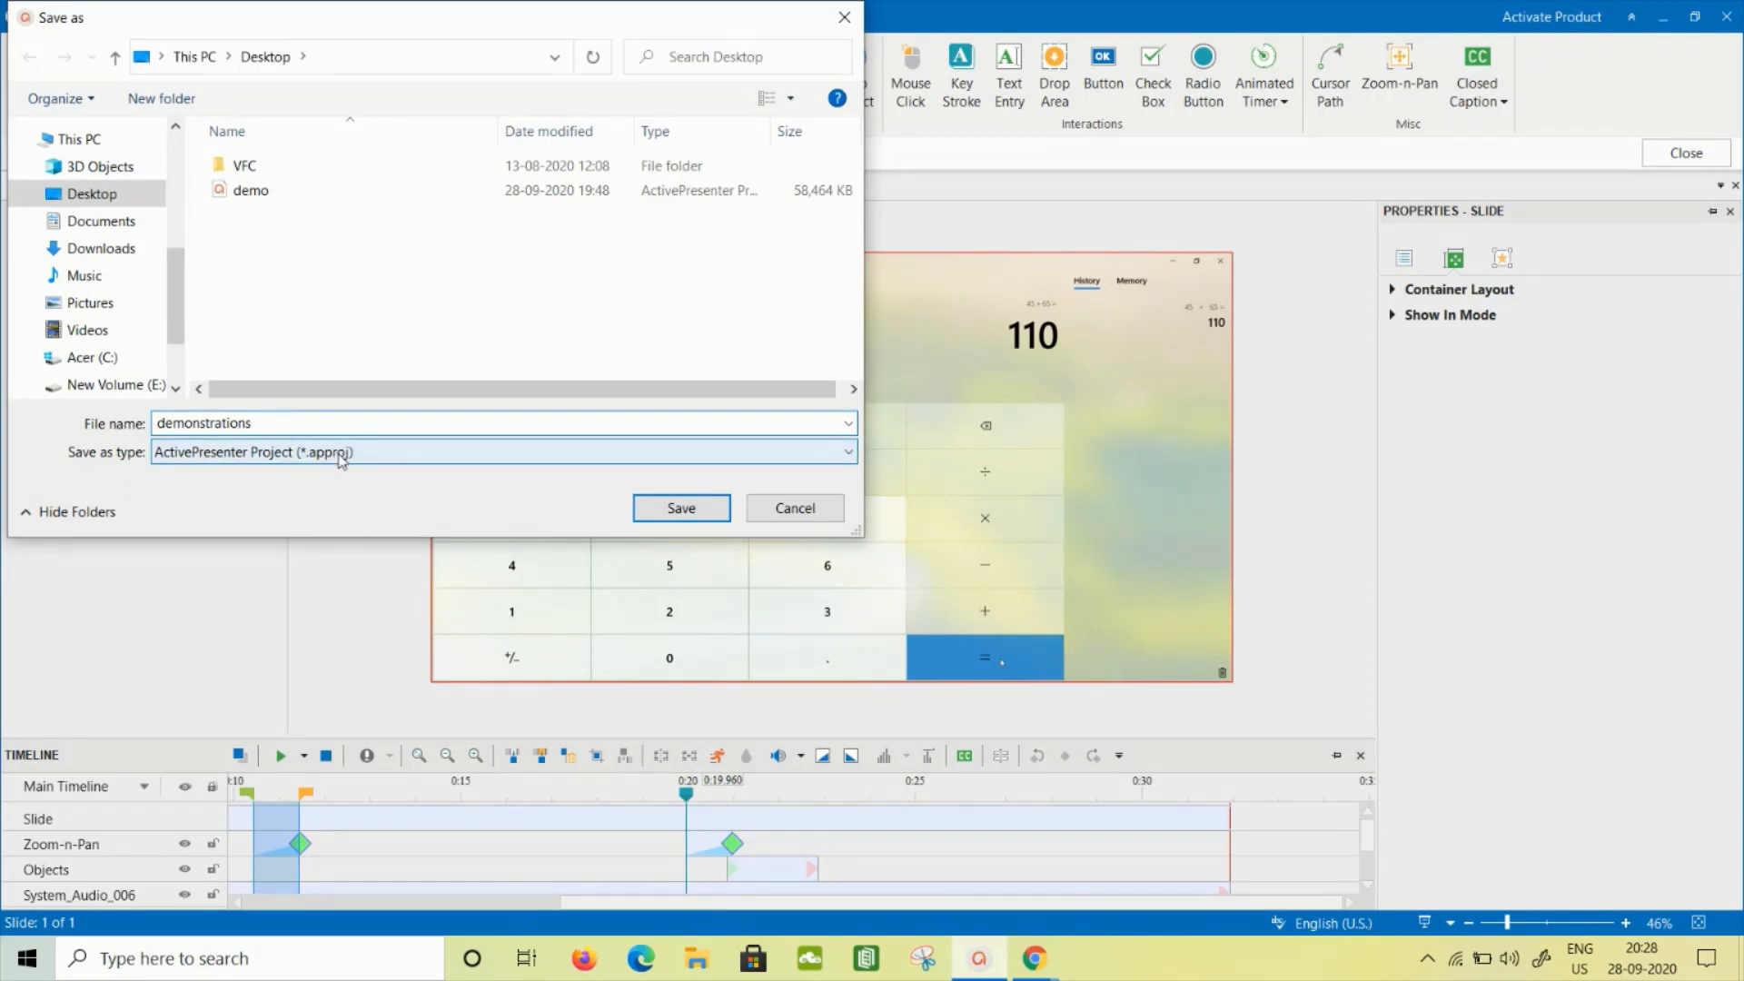
click(682, 510)
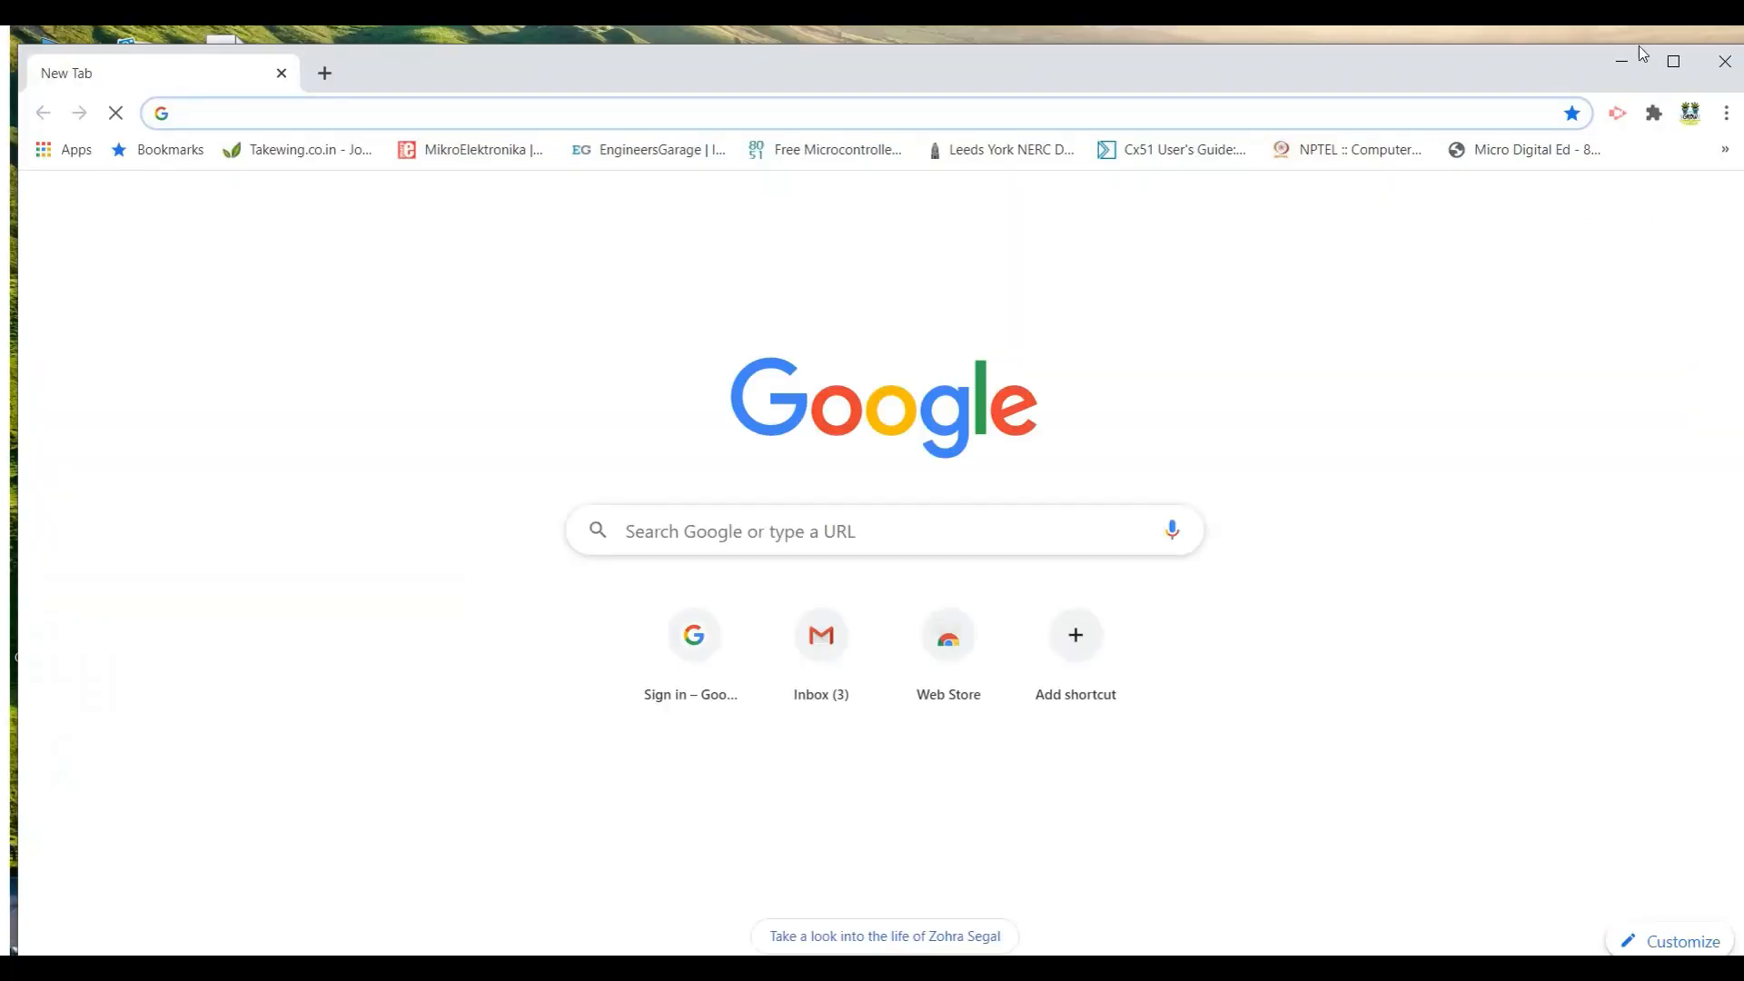
- Maximize the Chrome window and search Google for "active presenter"
click(1674, 61)
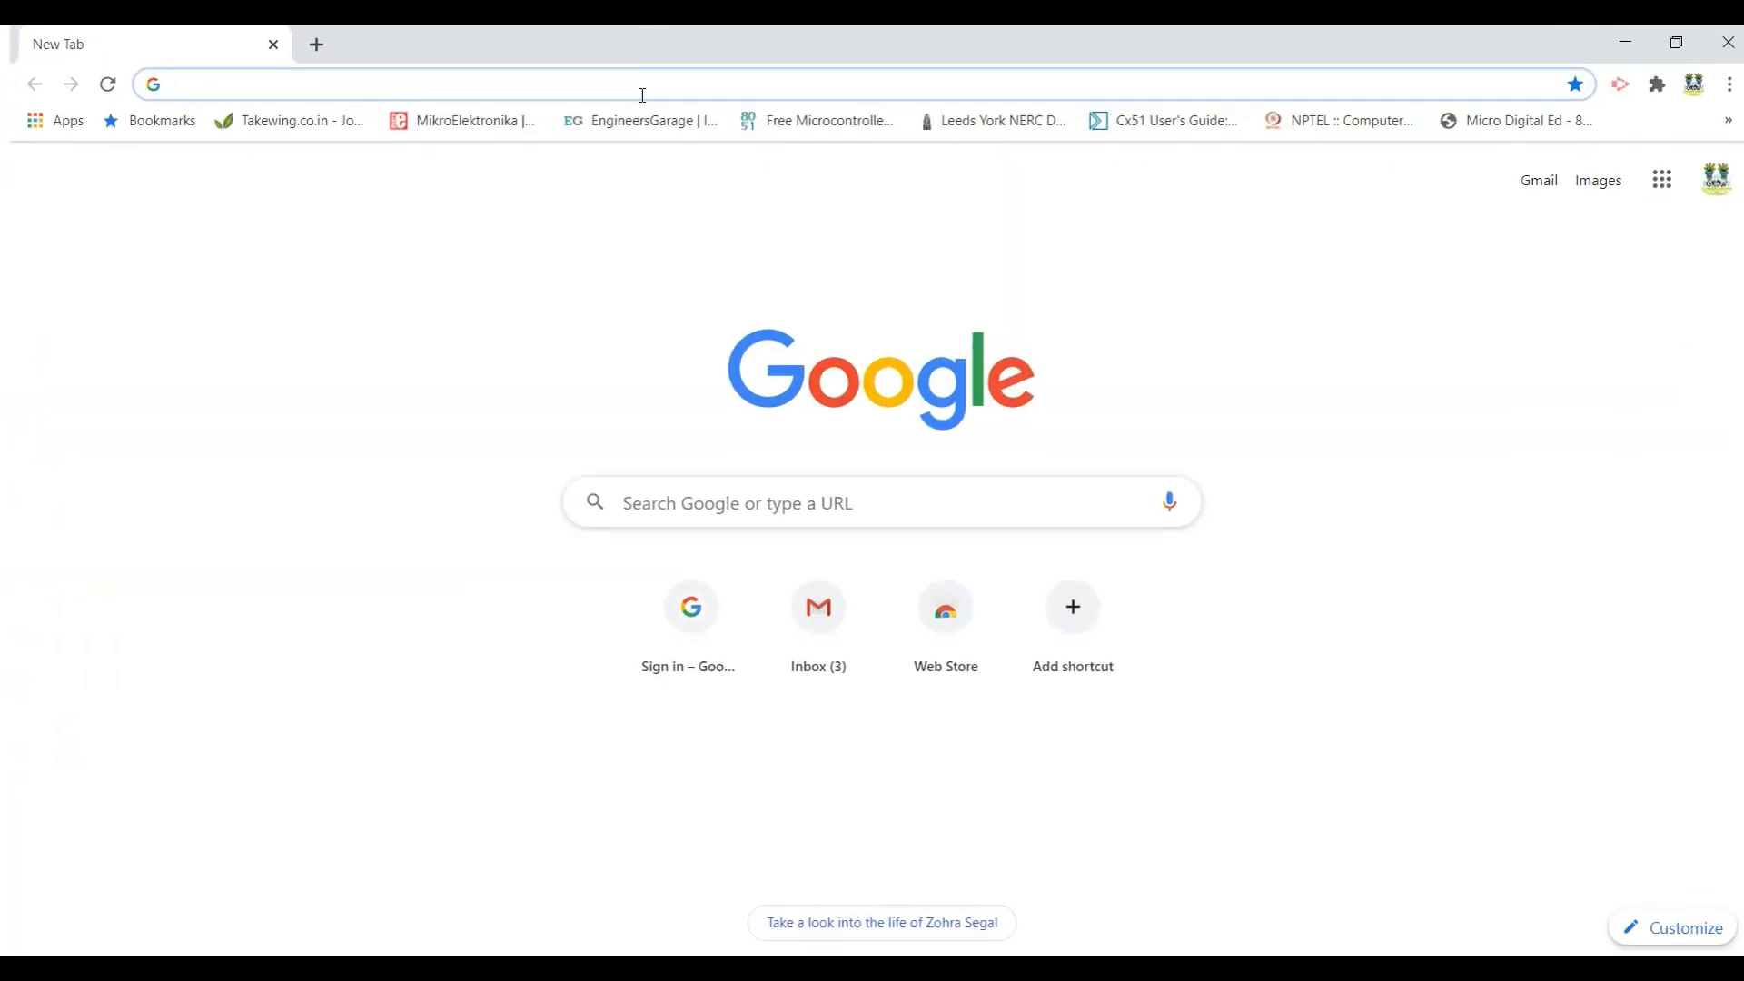
text(acti)
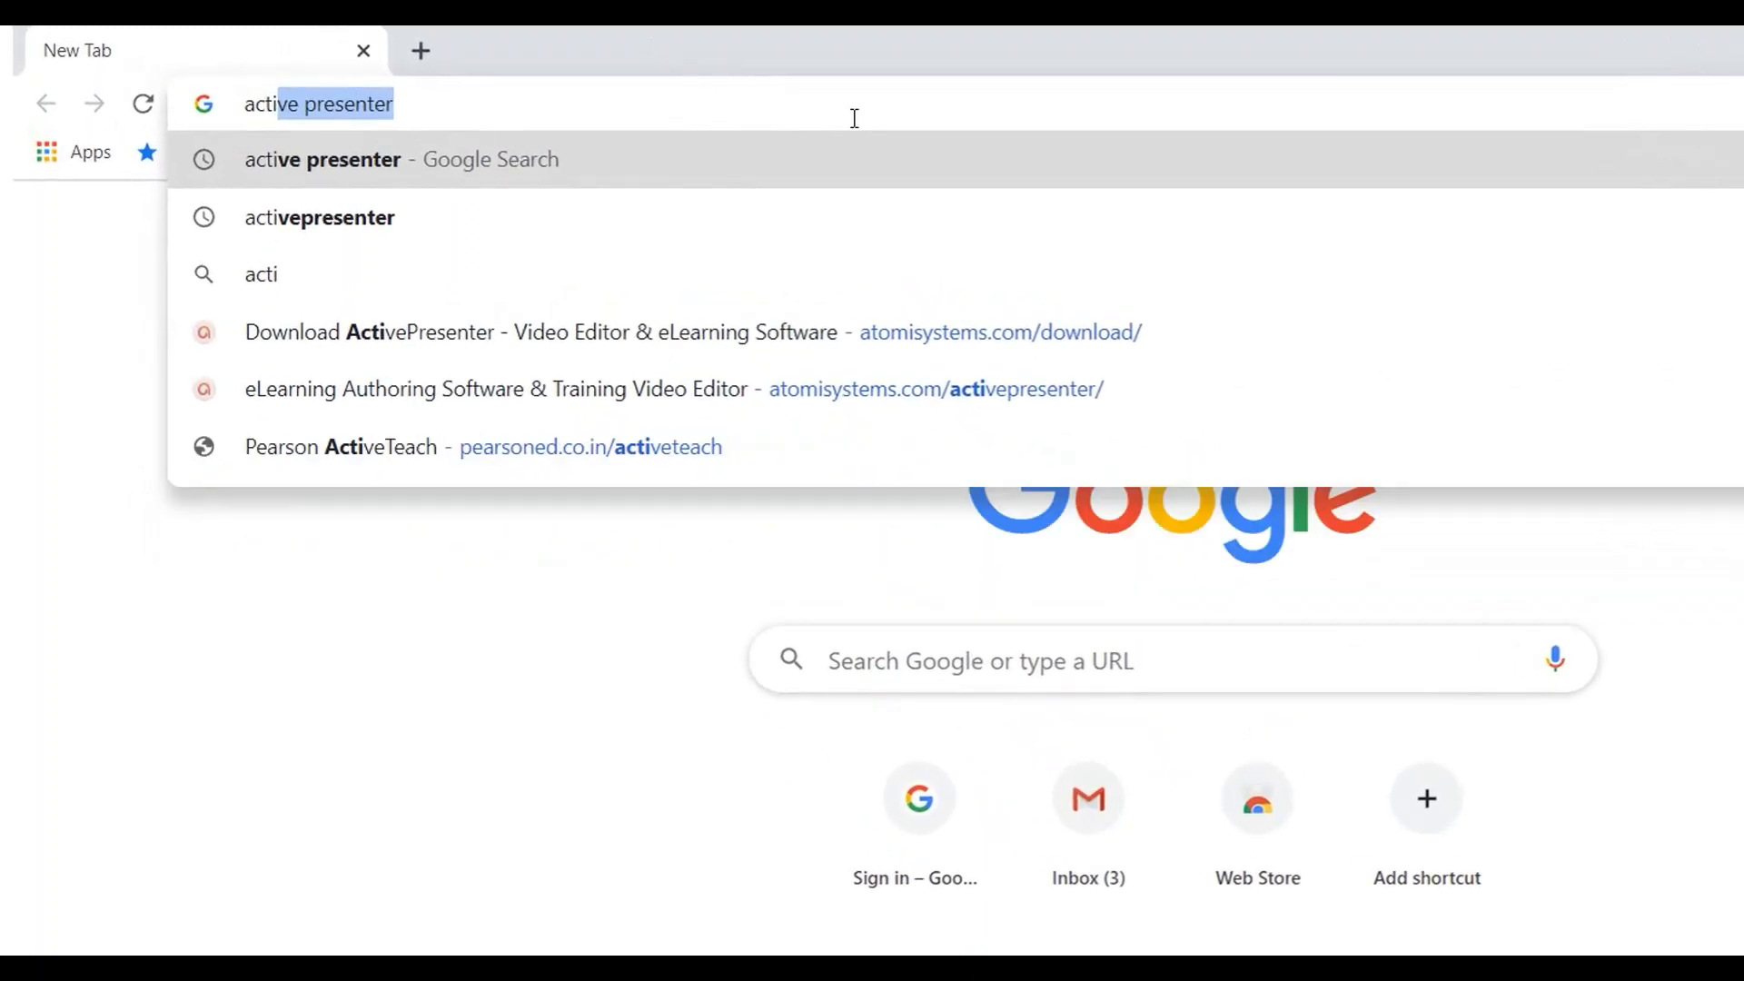
key(Return)
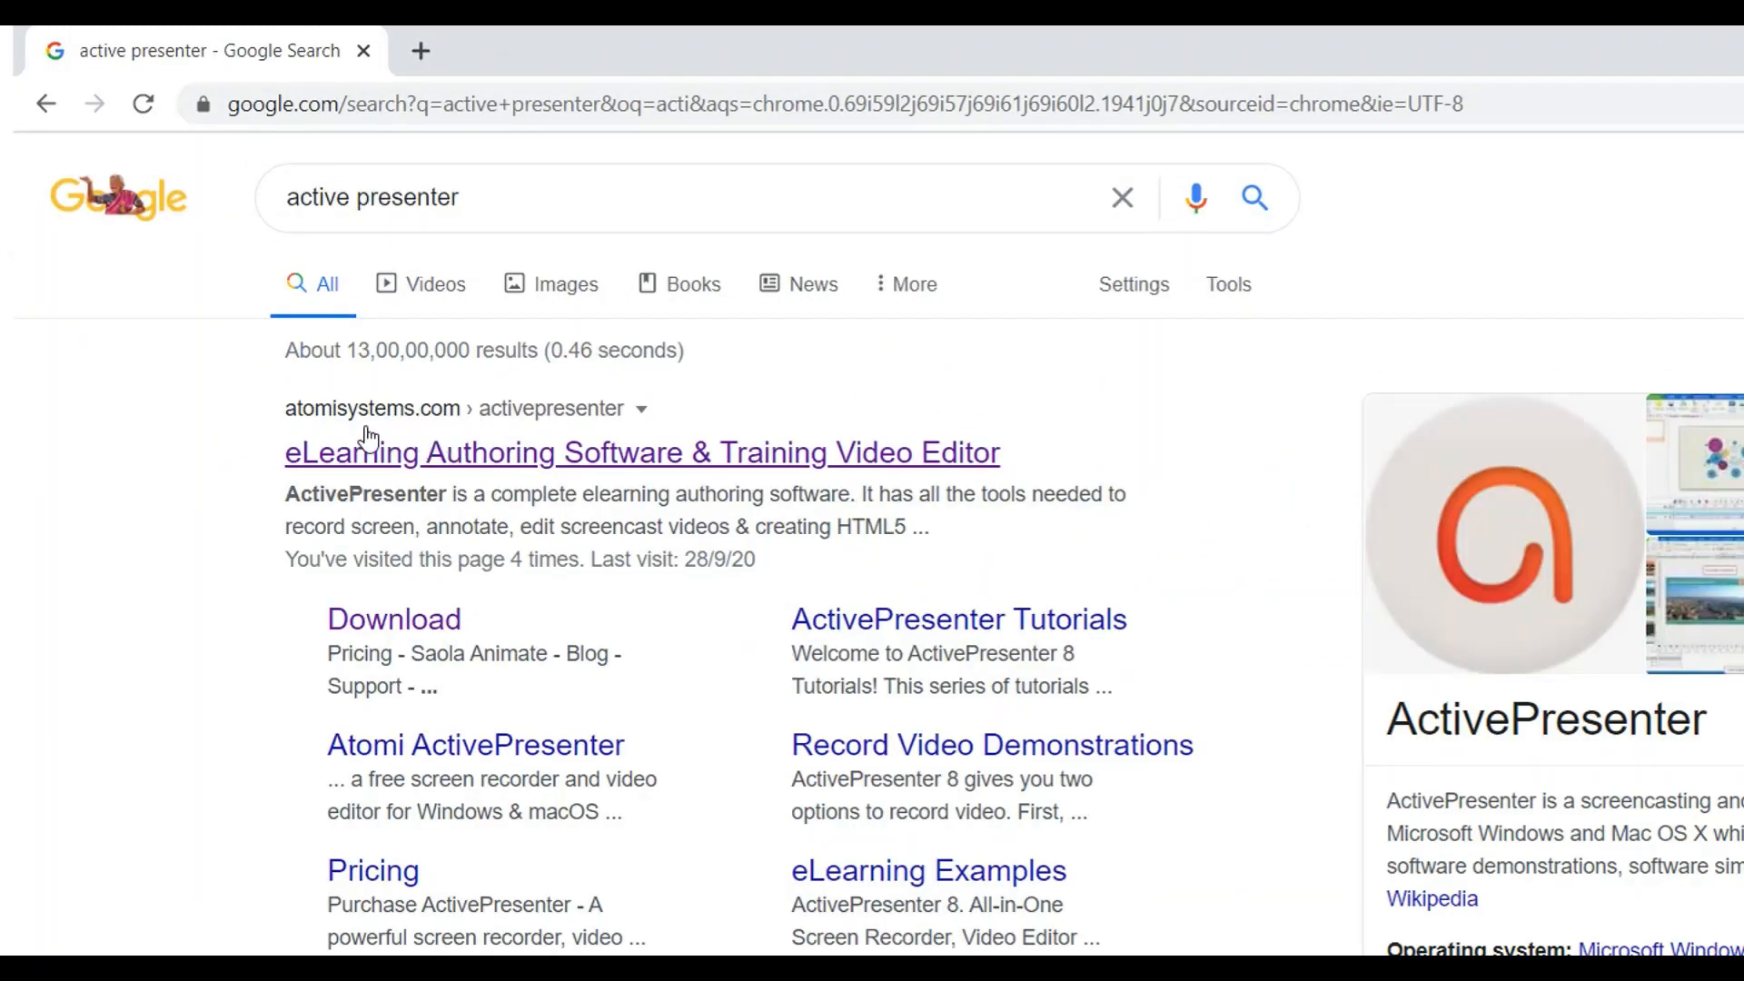
- Open the atomisystems.com ActivePresenter result and go to the site's ActivePresenter download page
click(439, 472)
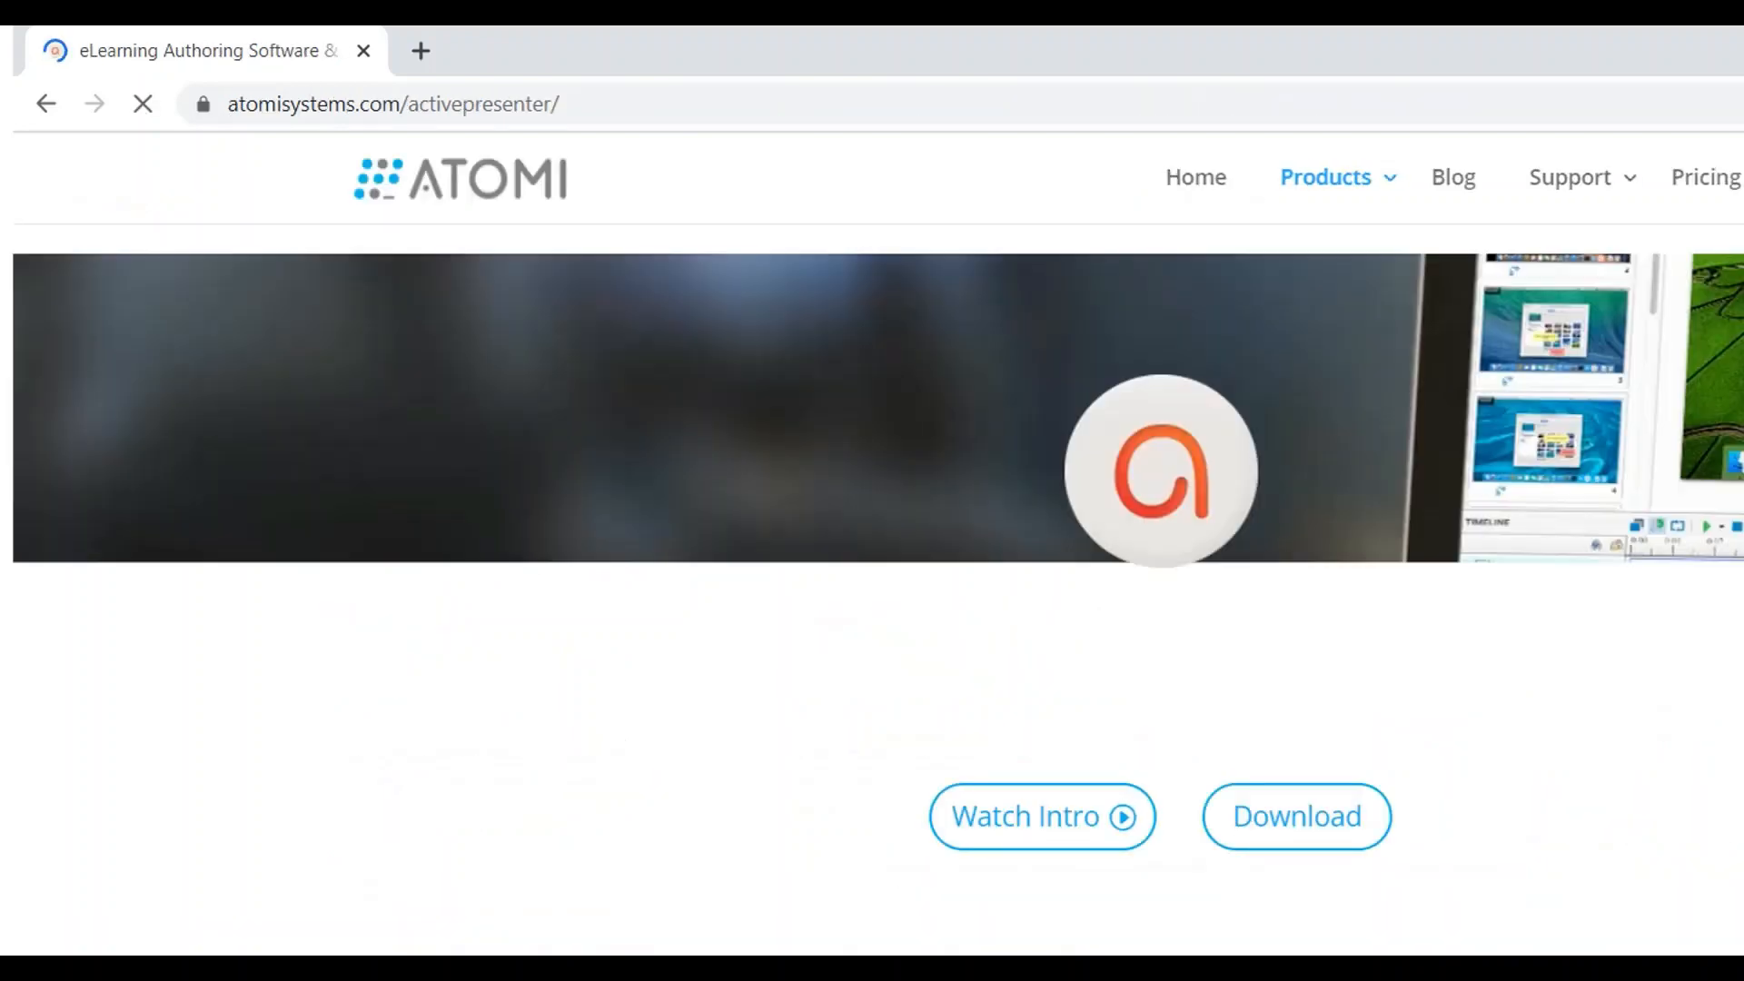
mouse_move(1627, 171)
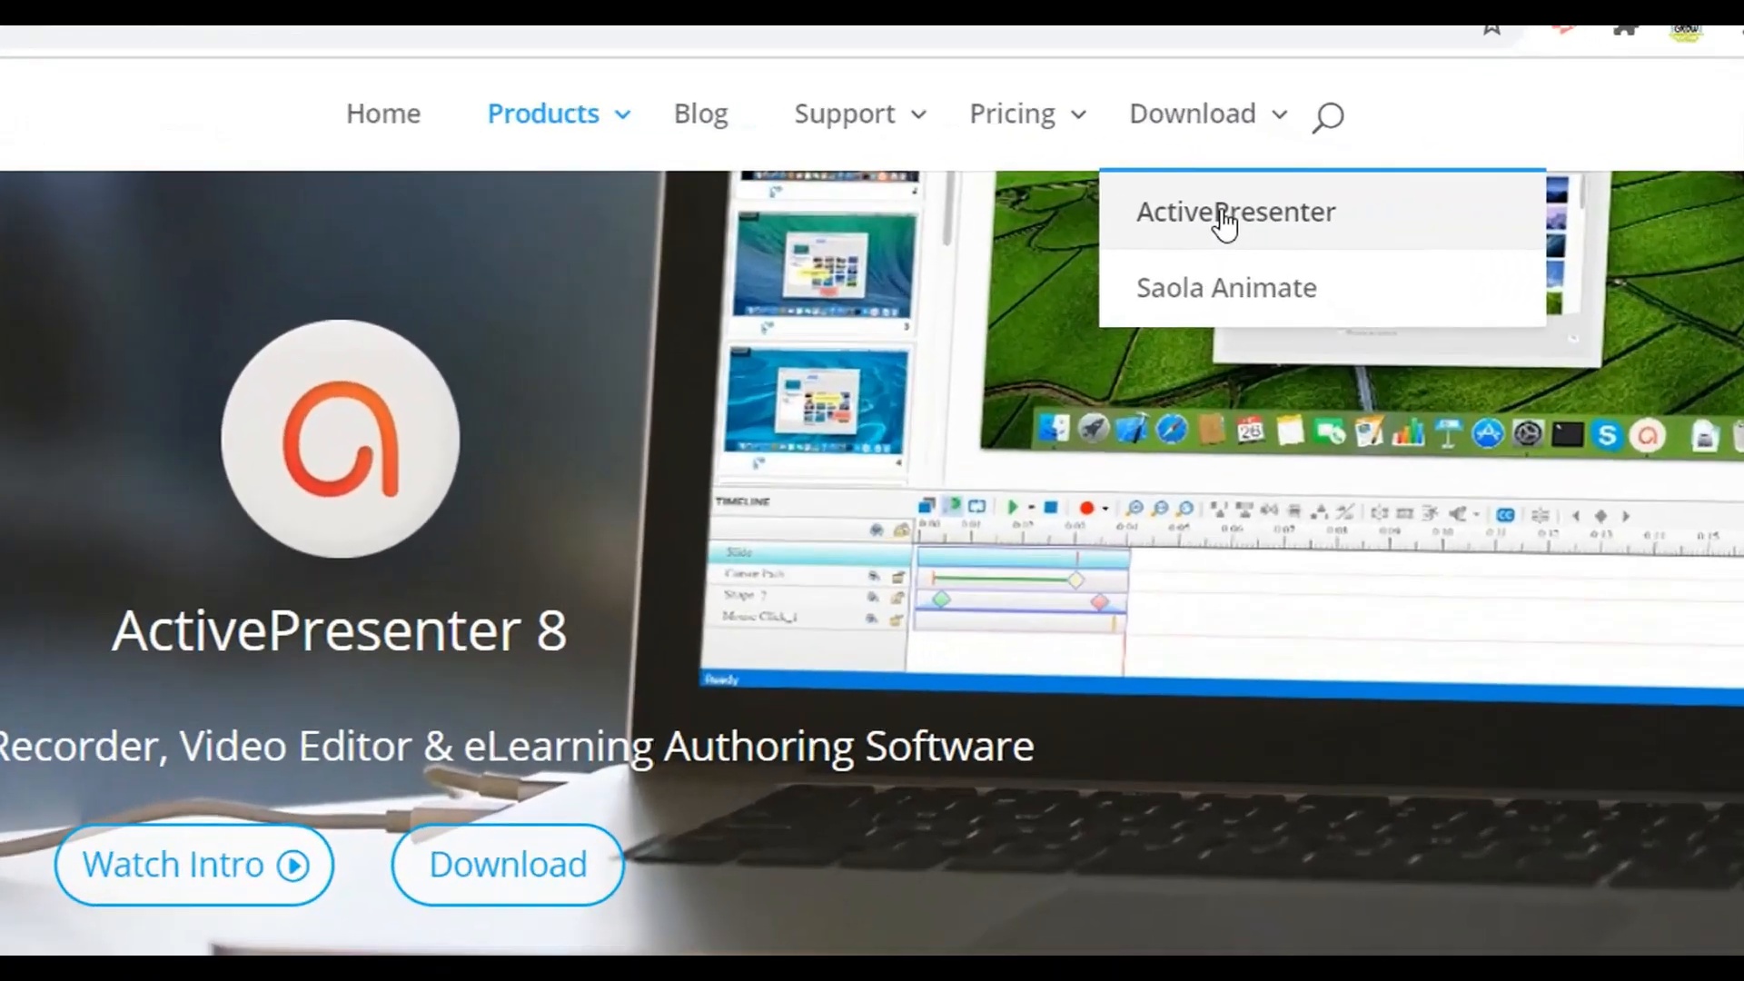
click(1411, 200)
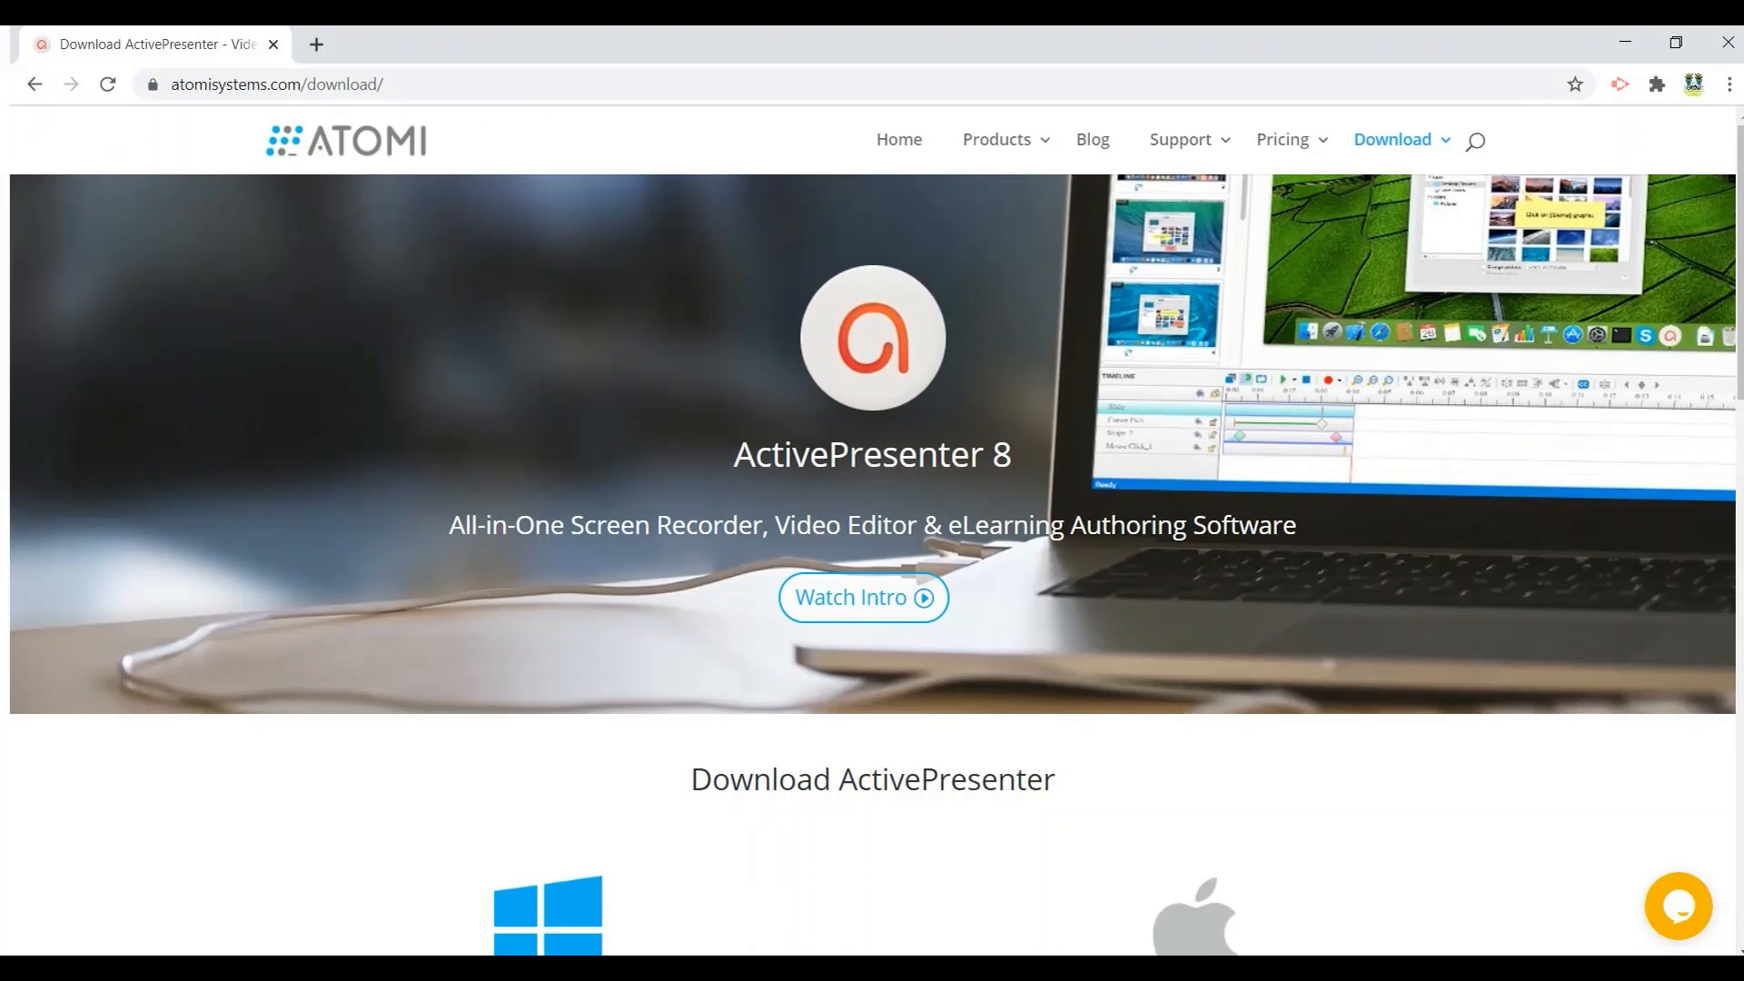
- Download the ActivePresenter 8.2 installer for Windows and save it in Downloads as "ActivePresenter_v8.2.0_setup (1)"
scroll(872, 564, down, 3)
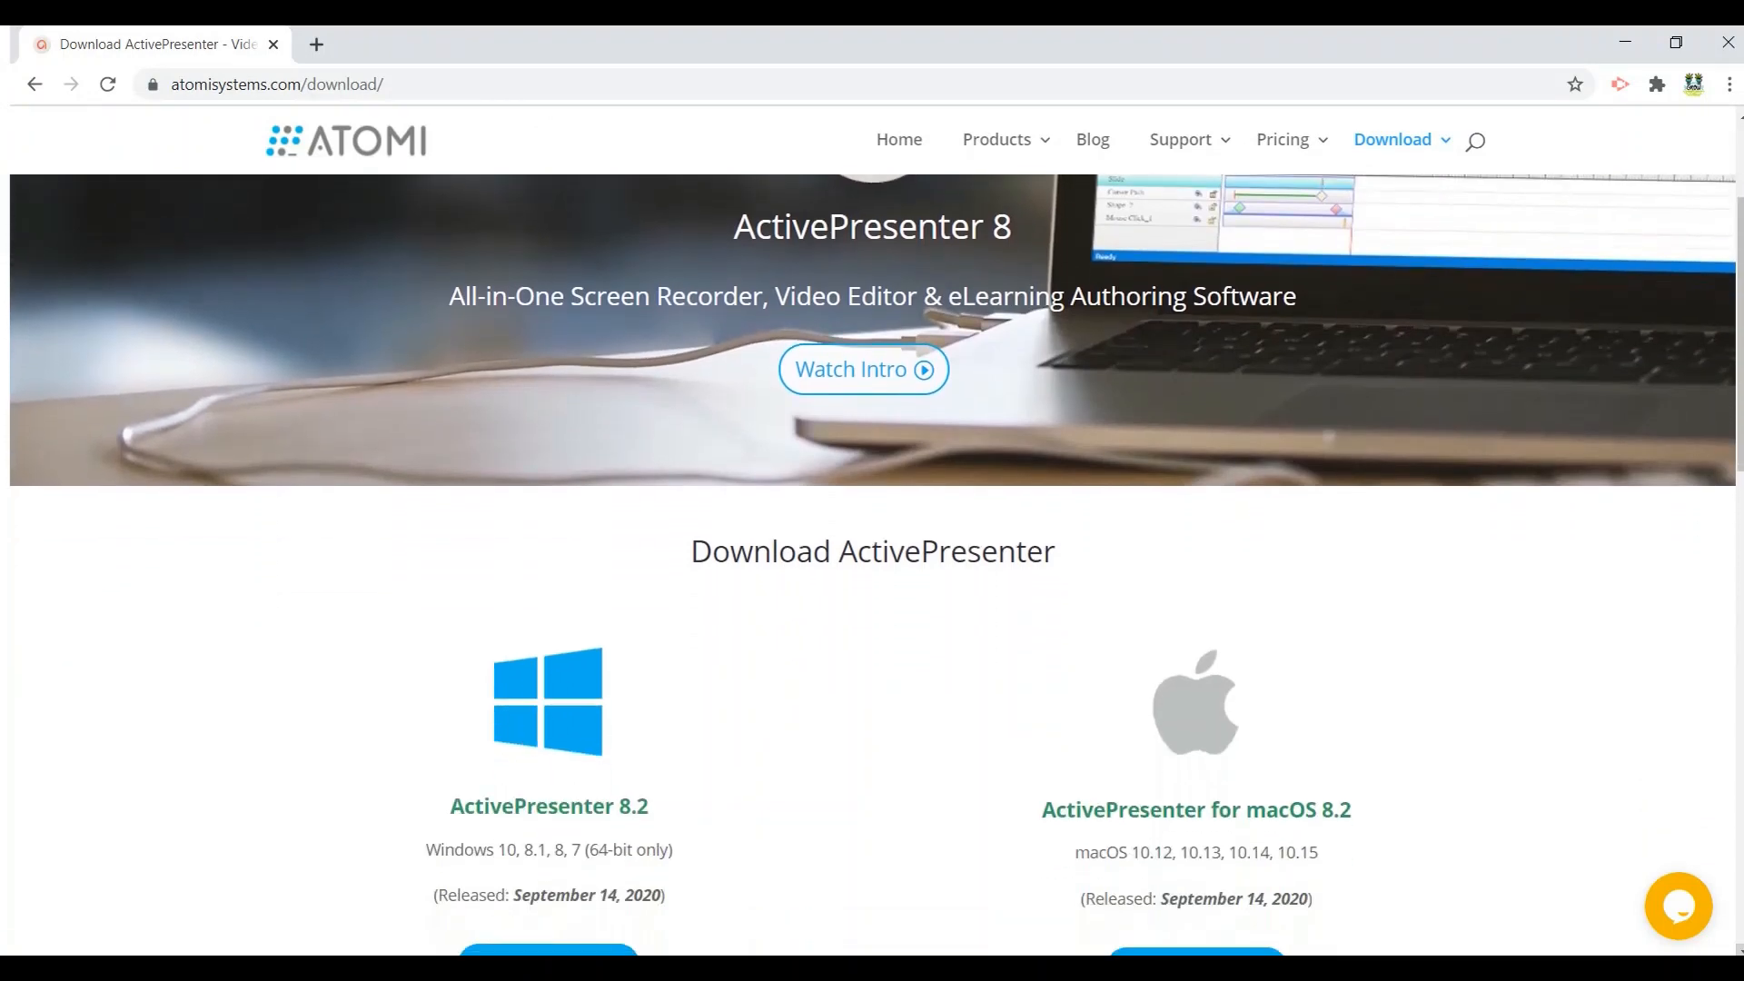
scroll(872, 563, down, 1)
scroll(873, 563, down, 2)
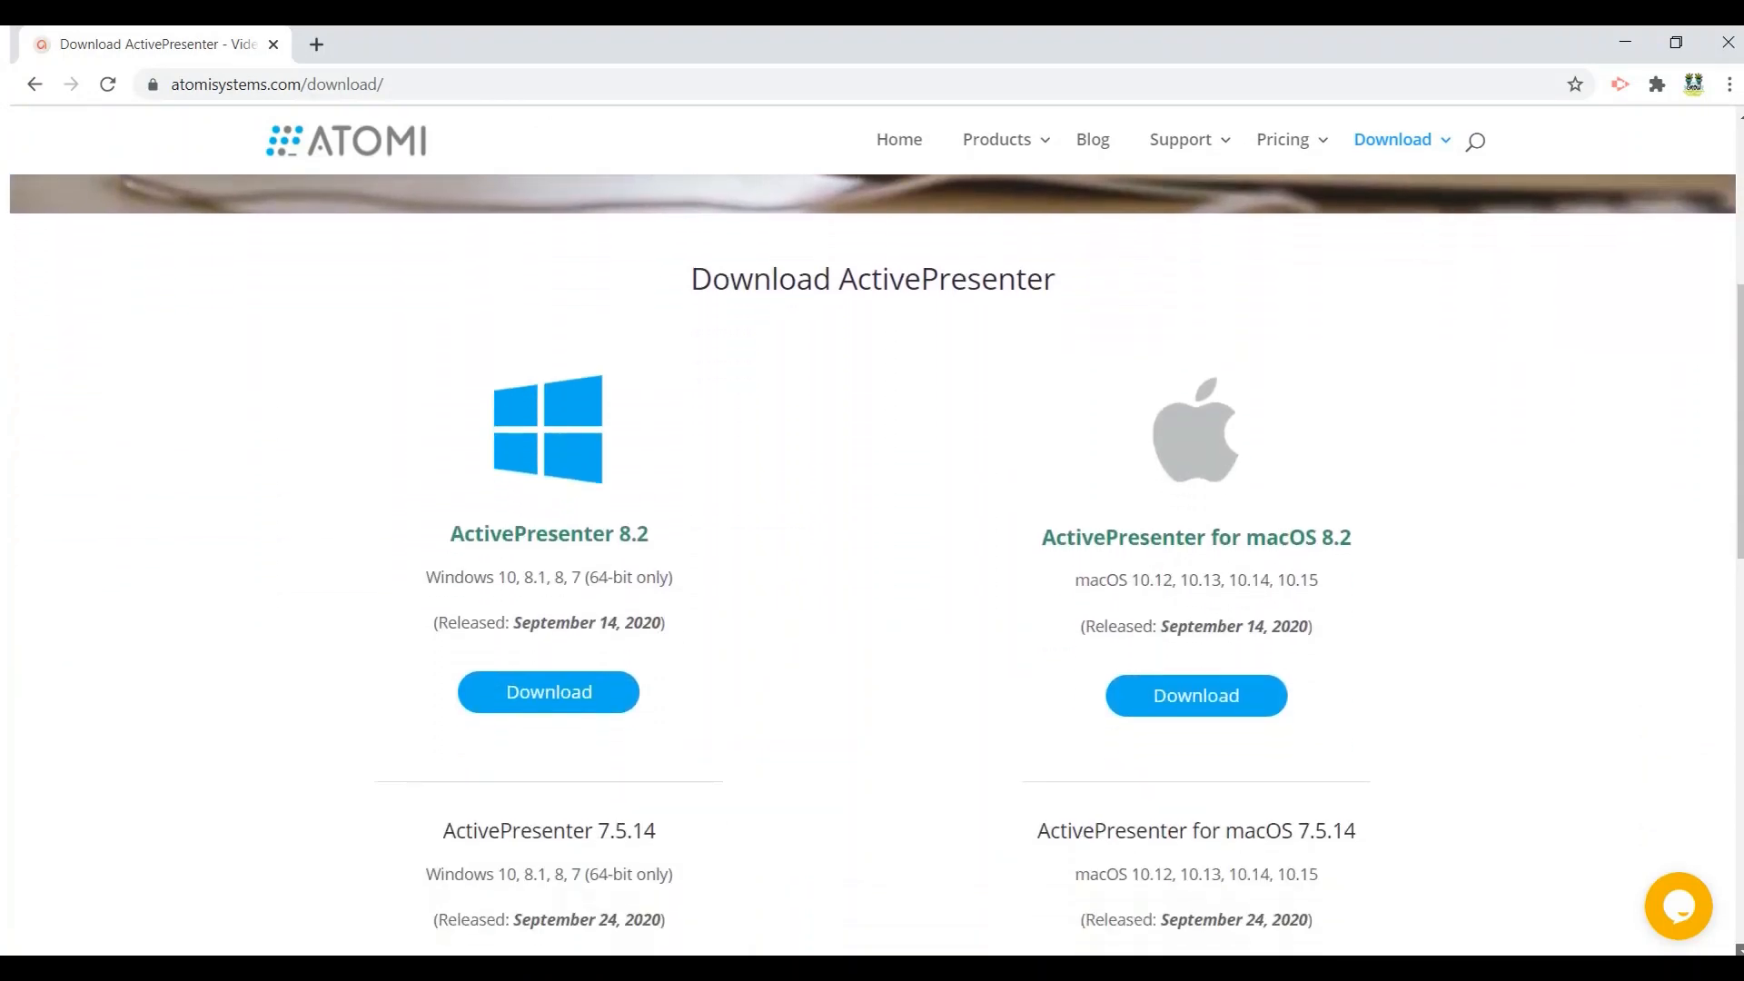
scroll(872, 563, down, 2)
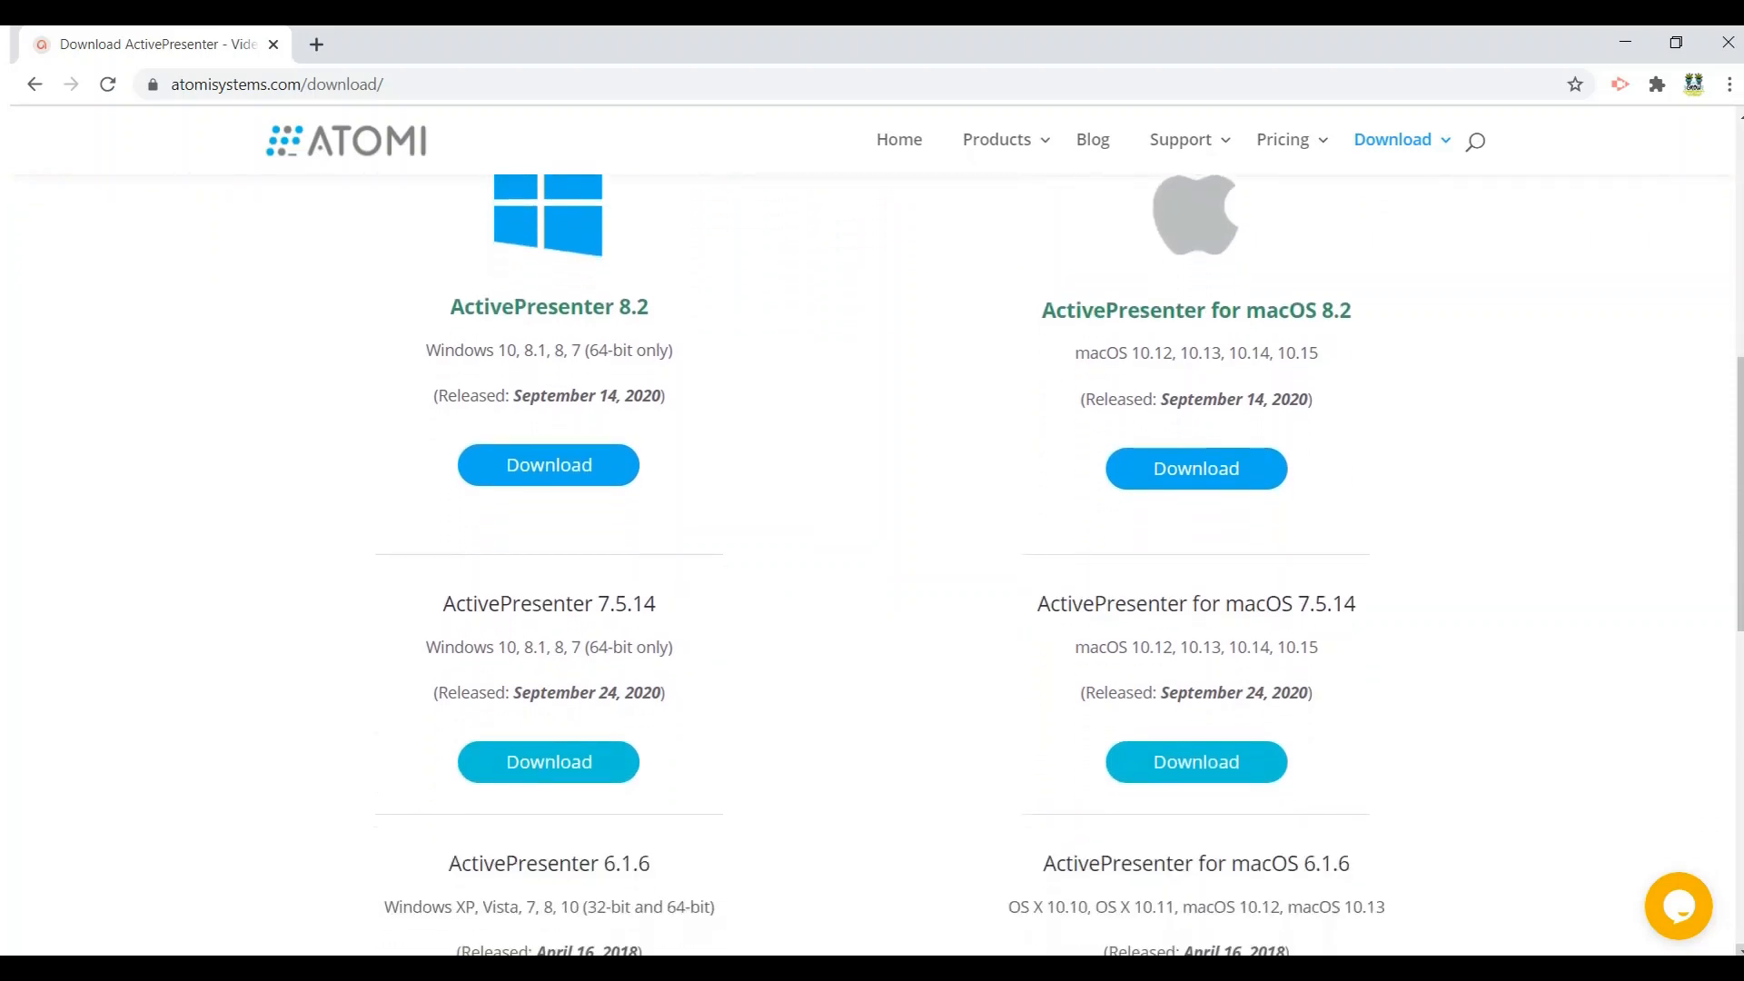
scroll(872, 563, down, 1)
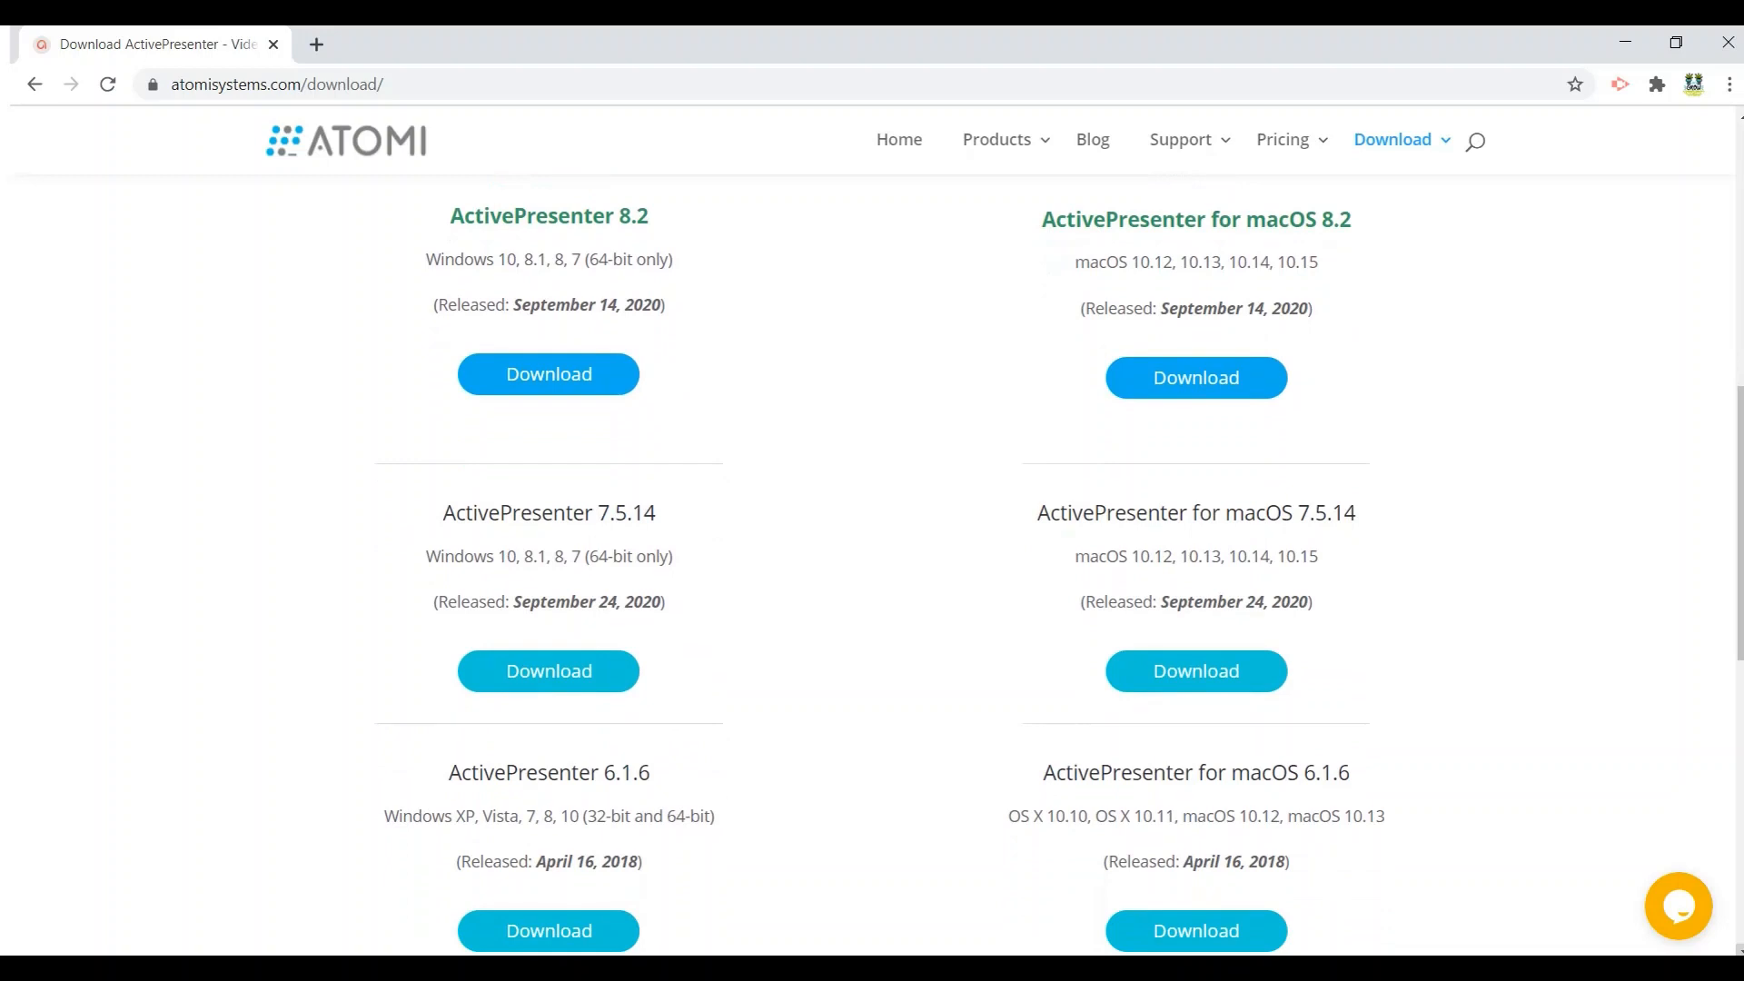
scroll(872, 563, up, 4)
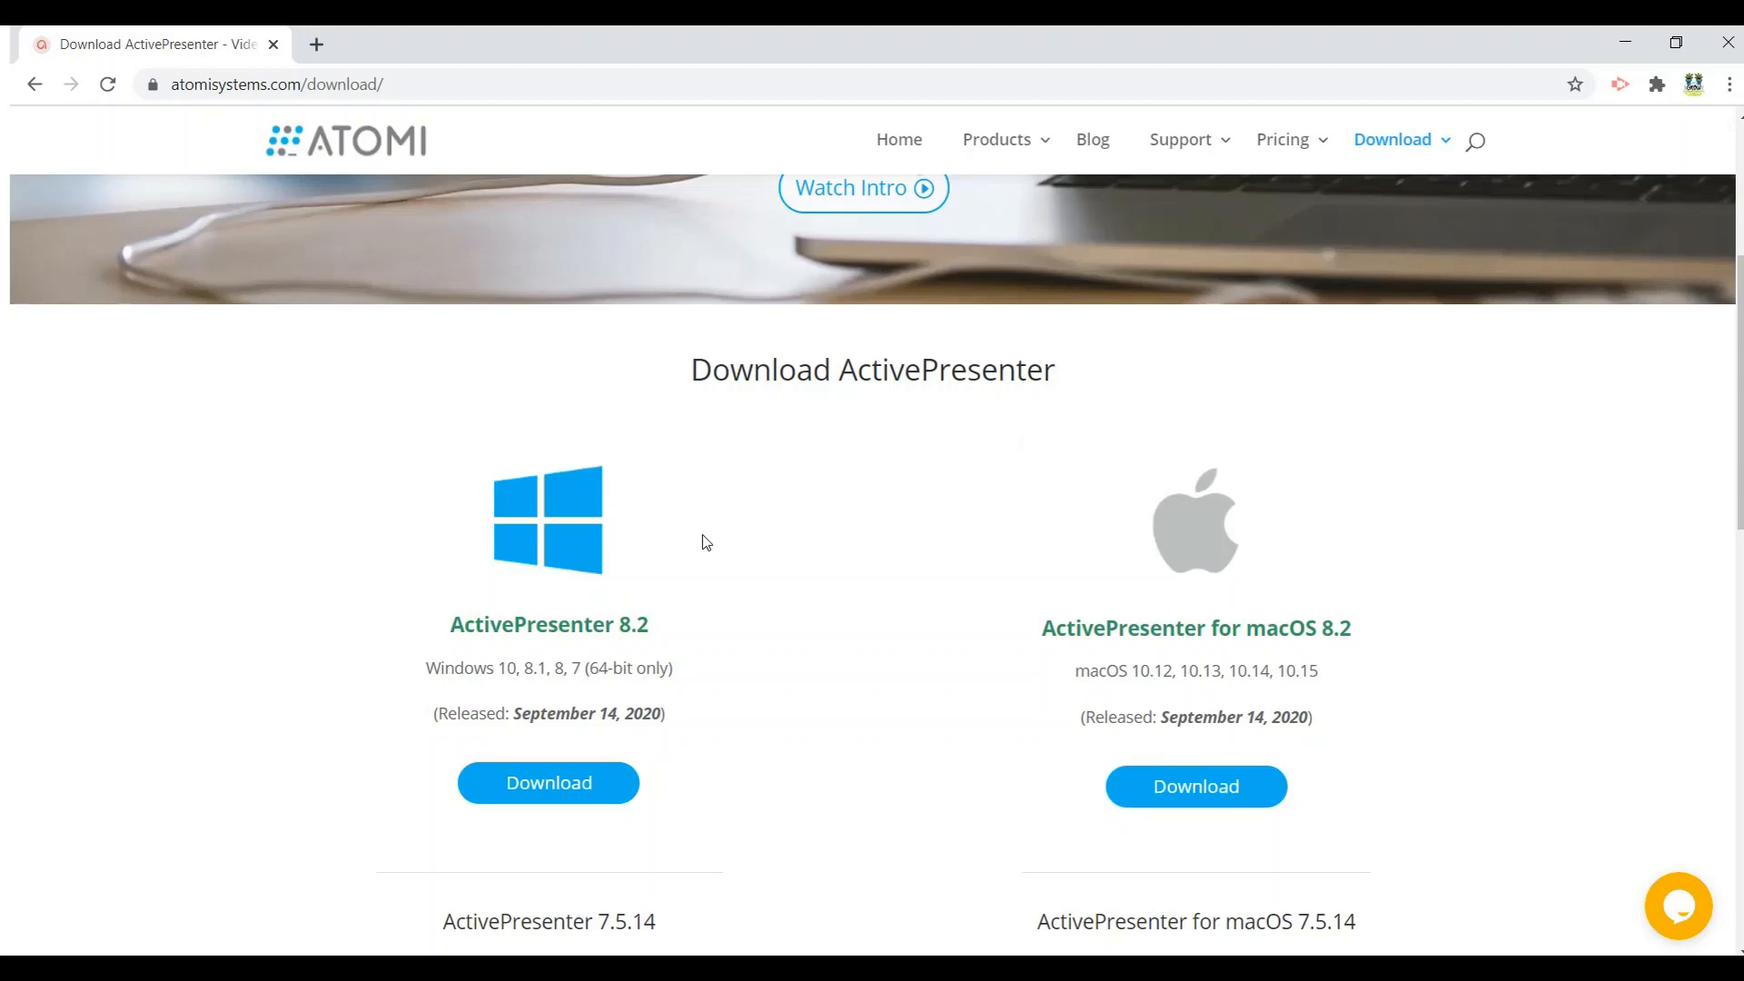
scroll(701, 543, down, 2)
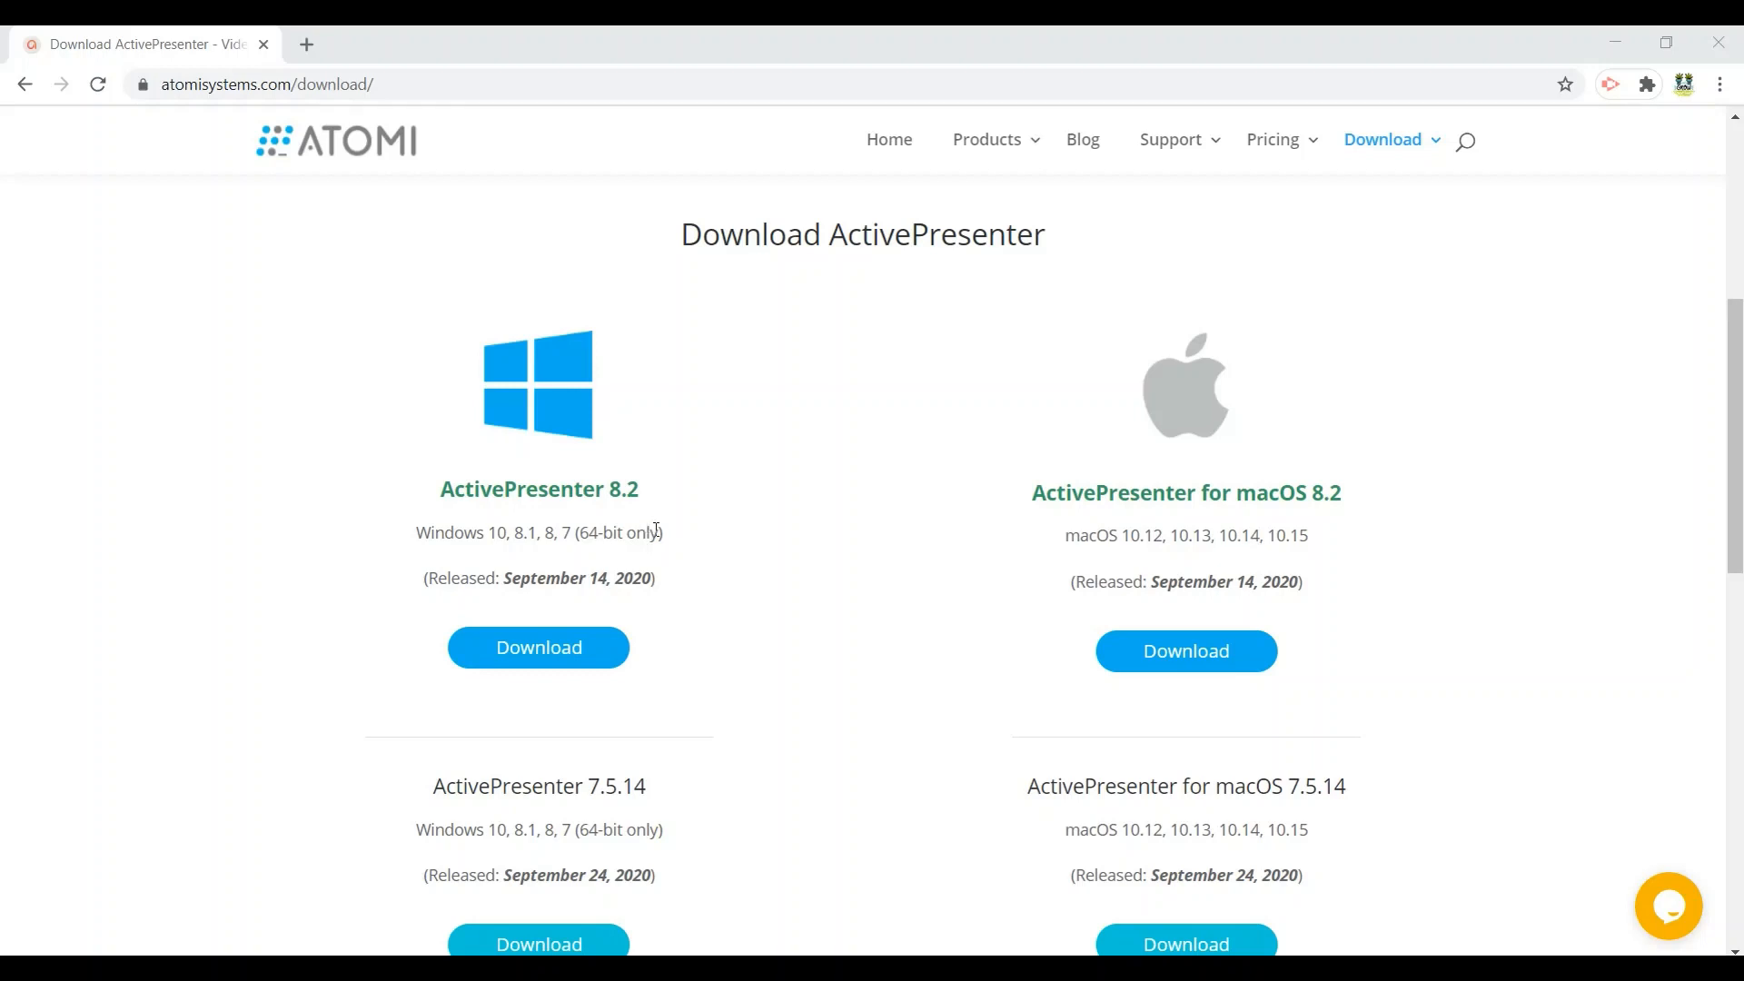
click(571, 654)
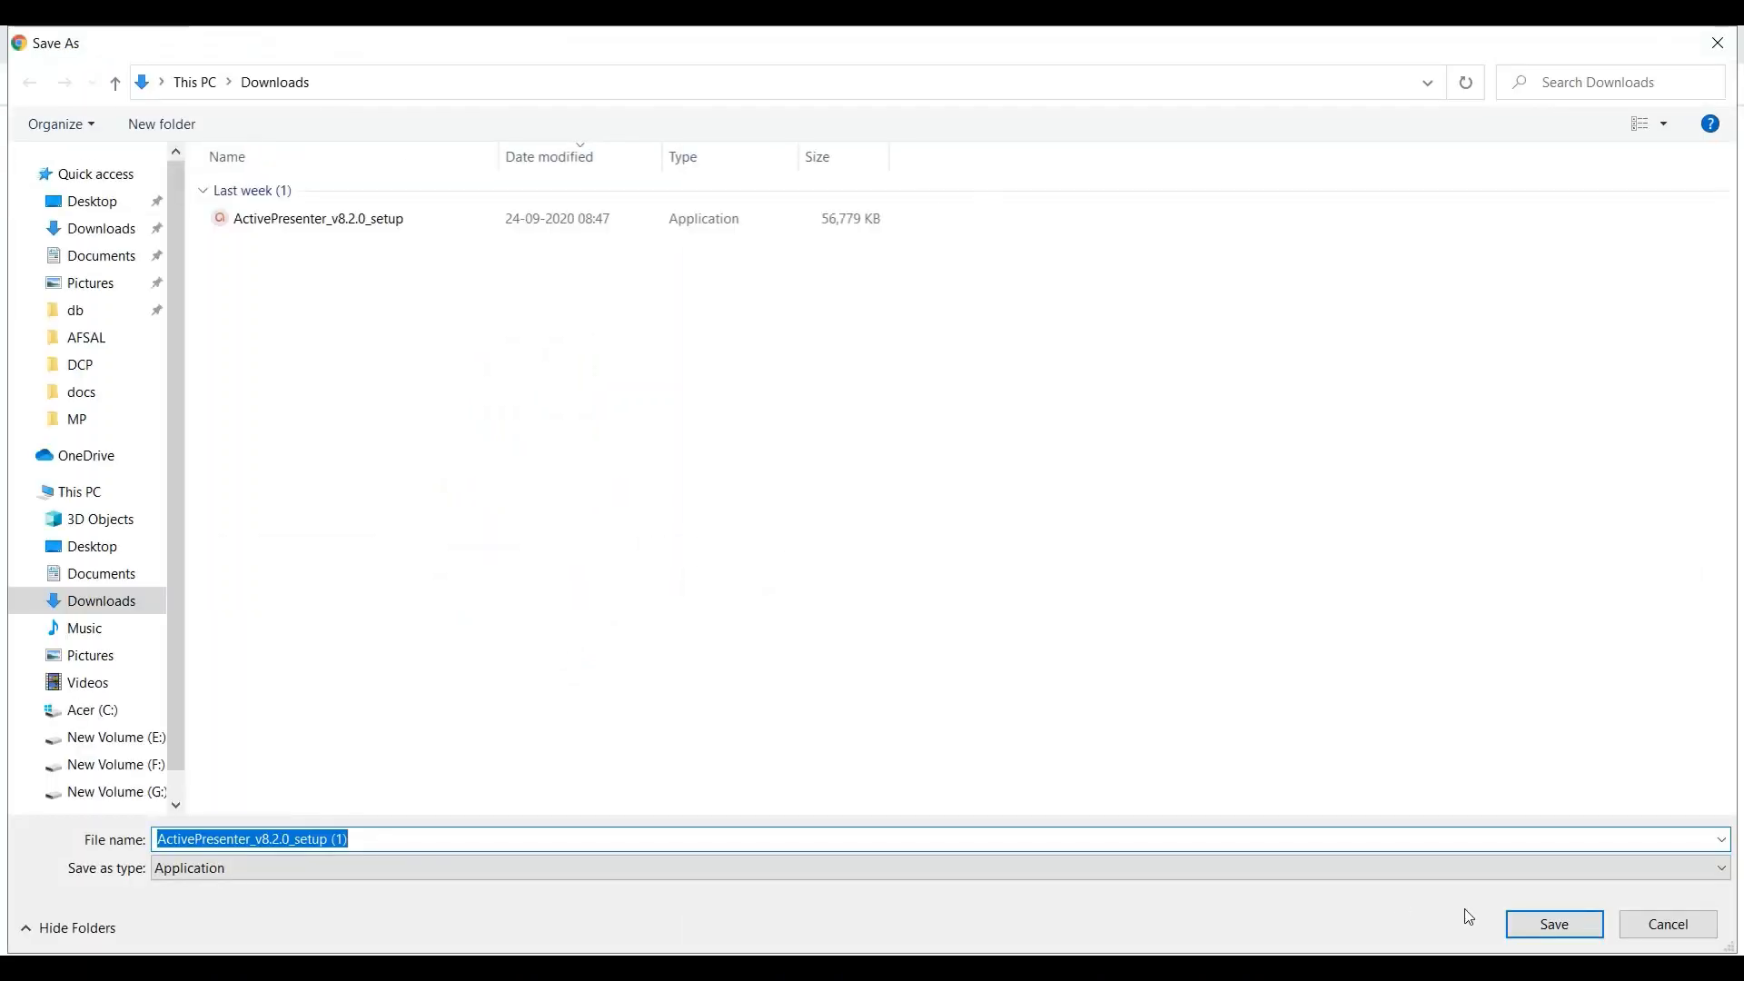
click(1542, 929)
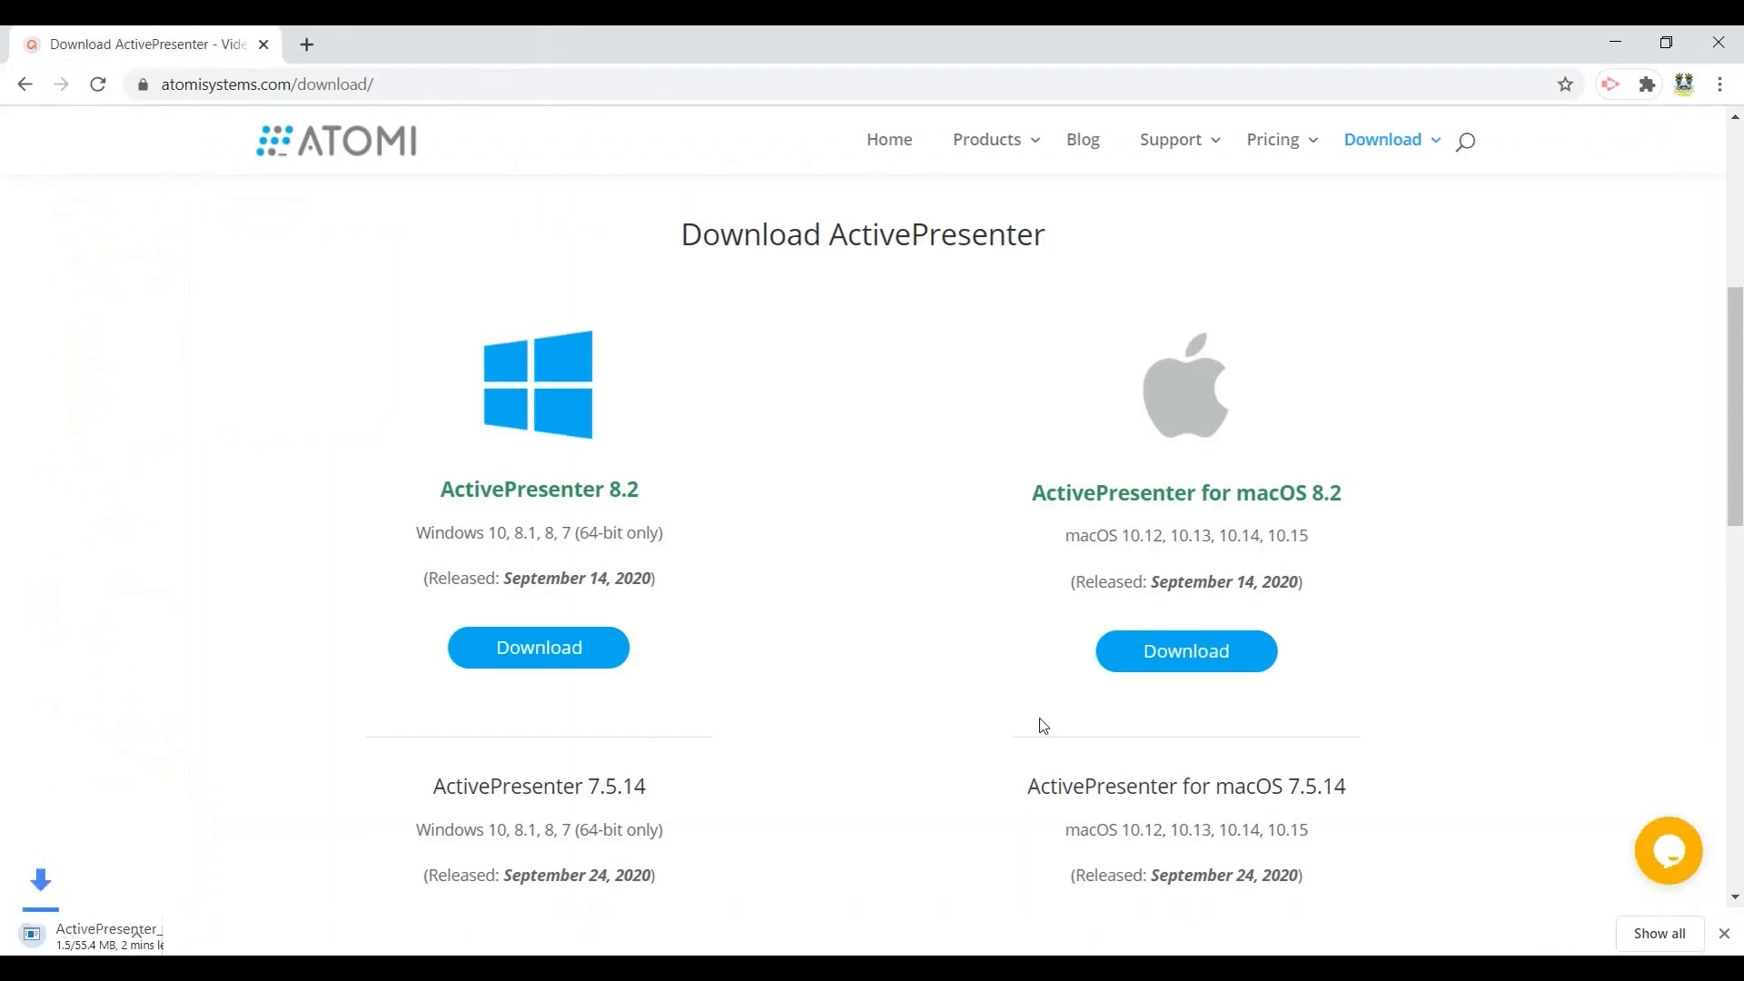